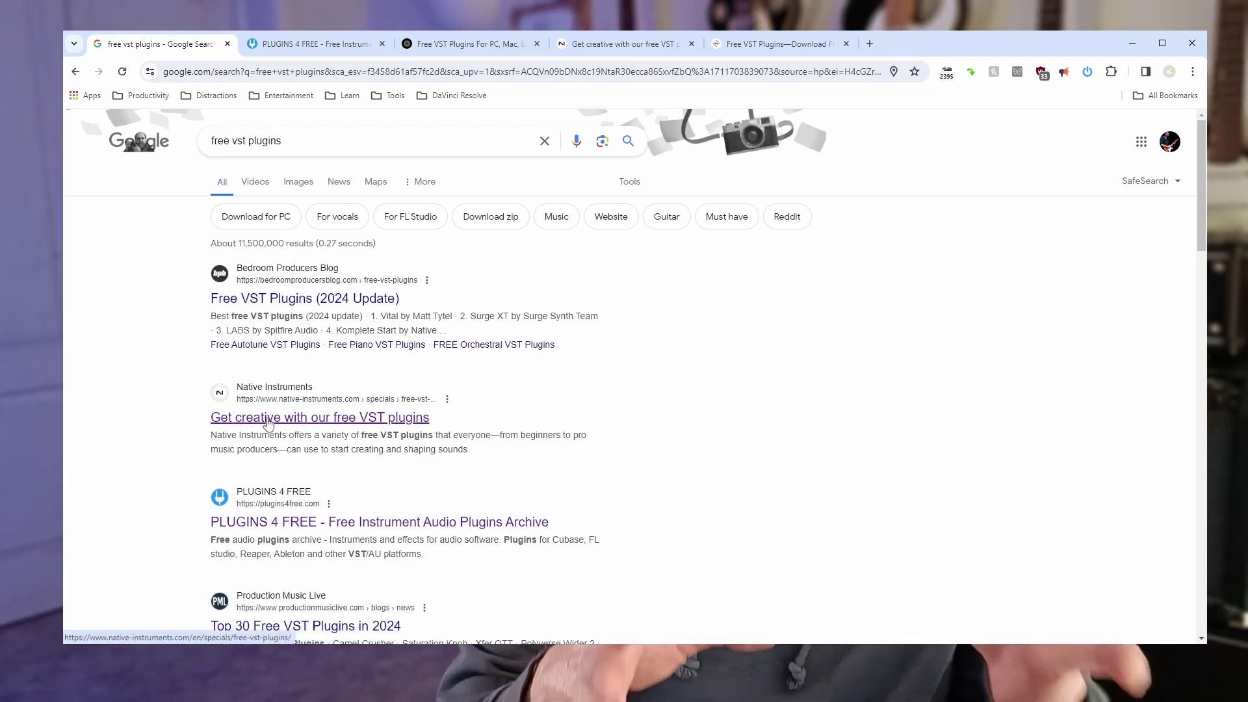
- Scroll the 'free vst plugins' Google results down to the PLUGINS 4 FREE listing
scroll(268, 423, down, 5)
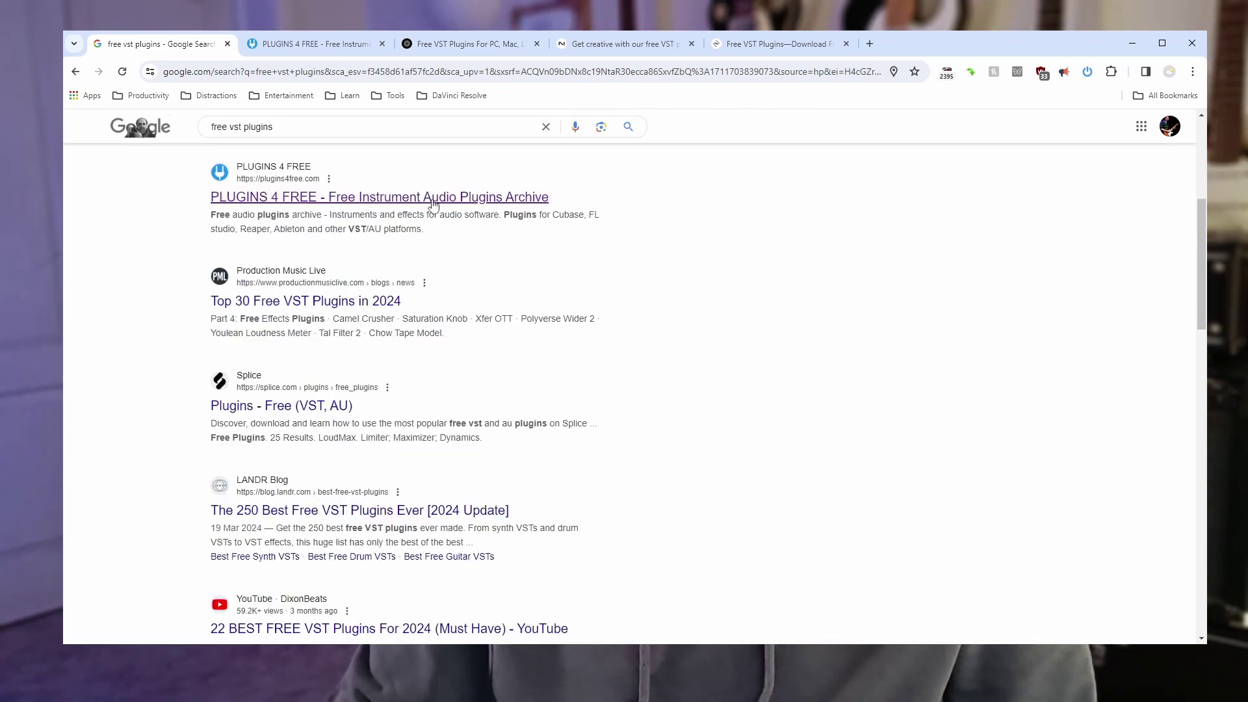
- On the Plugins4Free site, search the plugins for 'reverb'
click(322, 42)
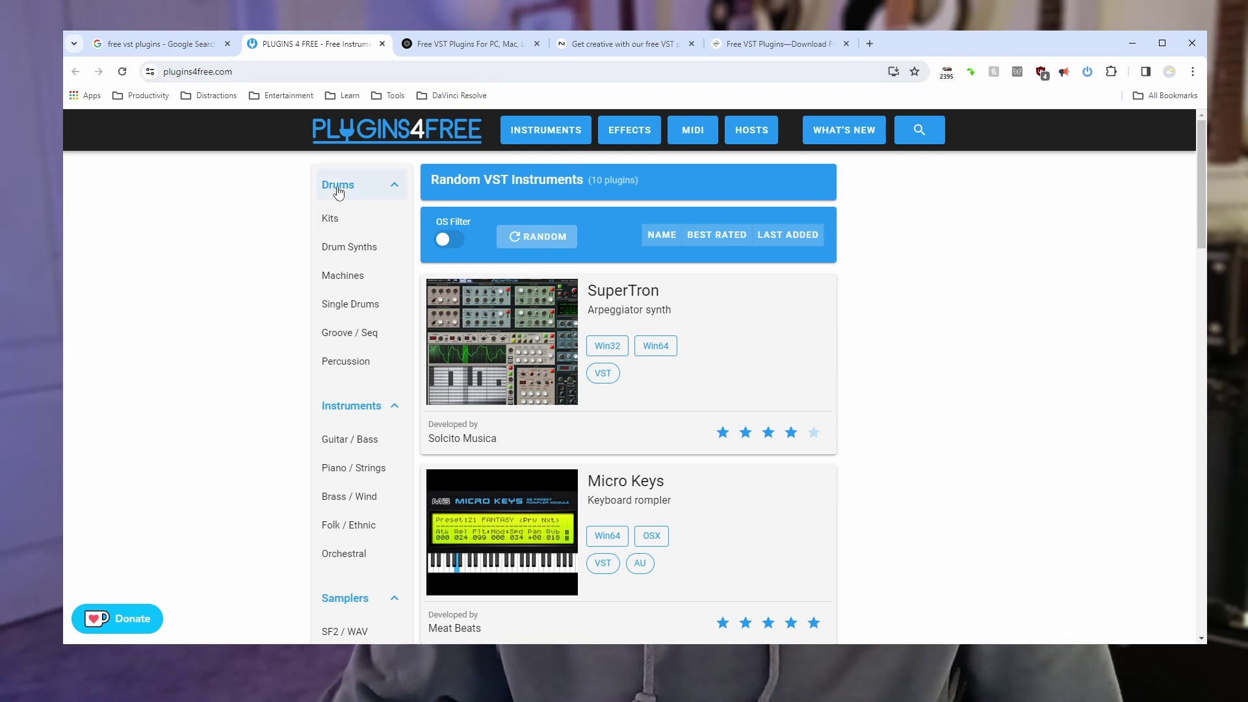
scroll(329, 477, down, 10)
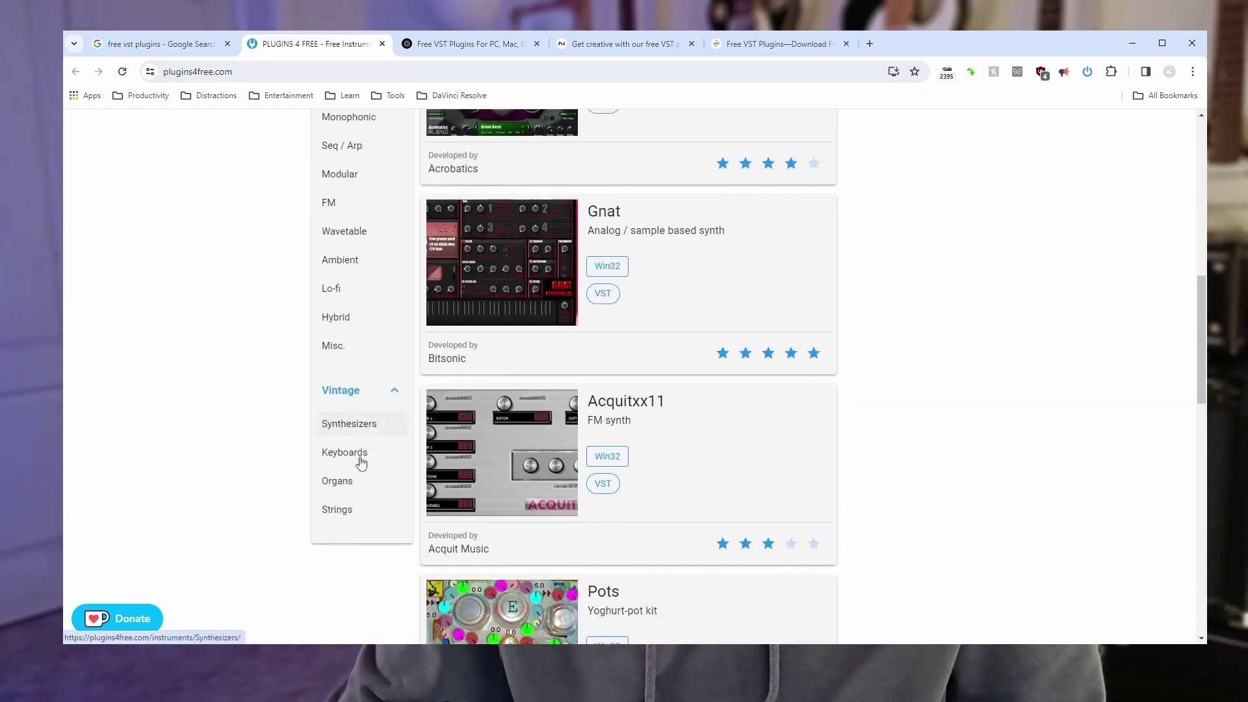
scroll(364, 461, up, 8)
scroll(381, 459, up, 3)
middle_click(354, 439)
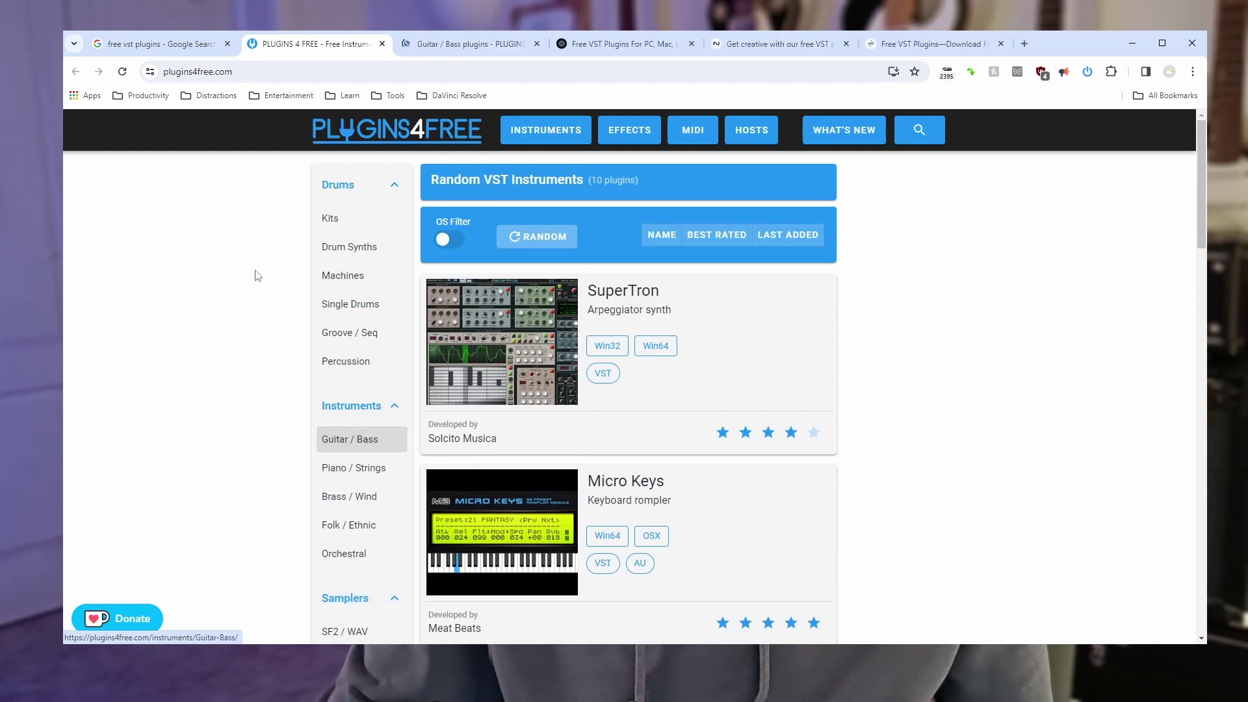
click(919, 130)
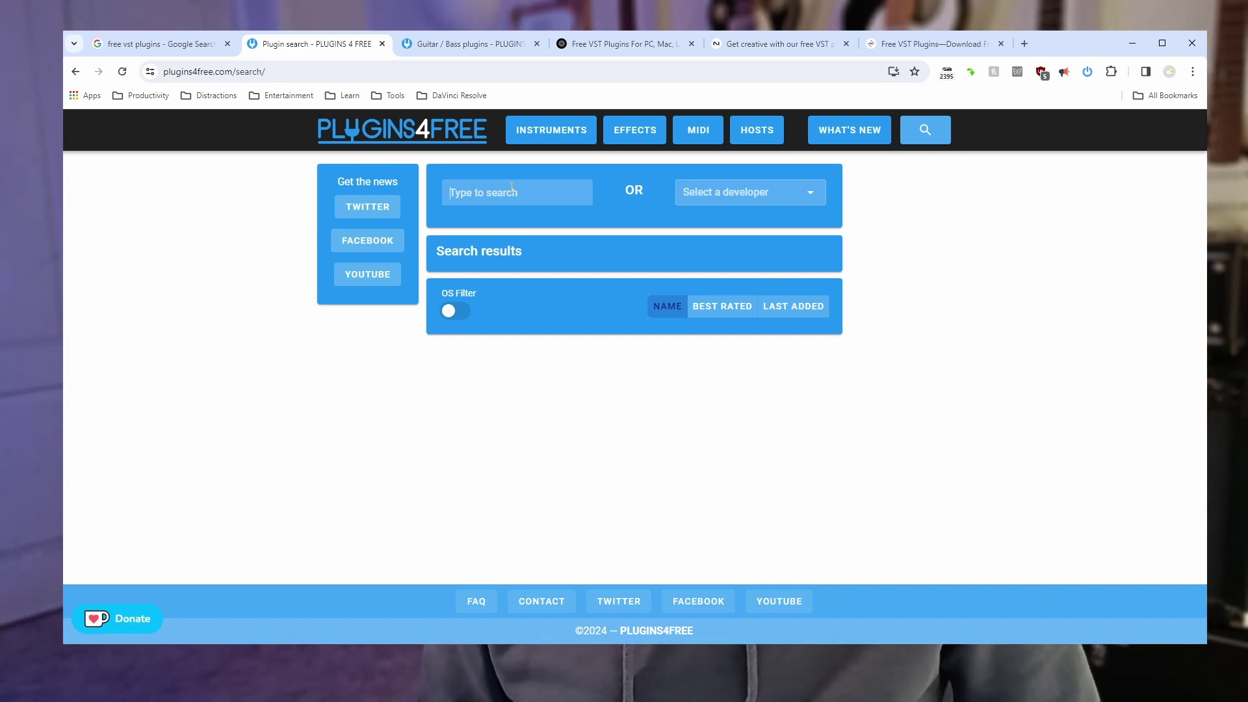
click(512, 187)
text(reverb)
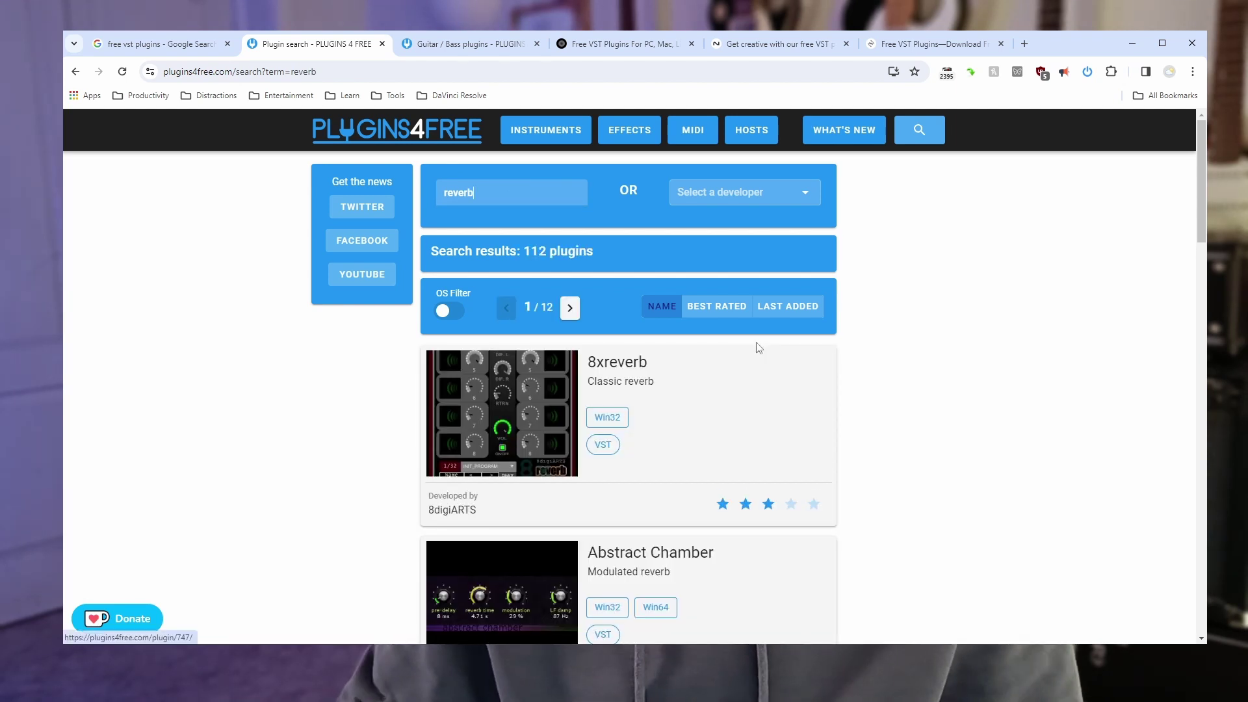
- Sort the reverb results by Best Rated and download easyReverb's Win 64 VST
scroll(752, 349, down, 1)
scroll(738, 371, up, 1)
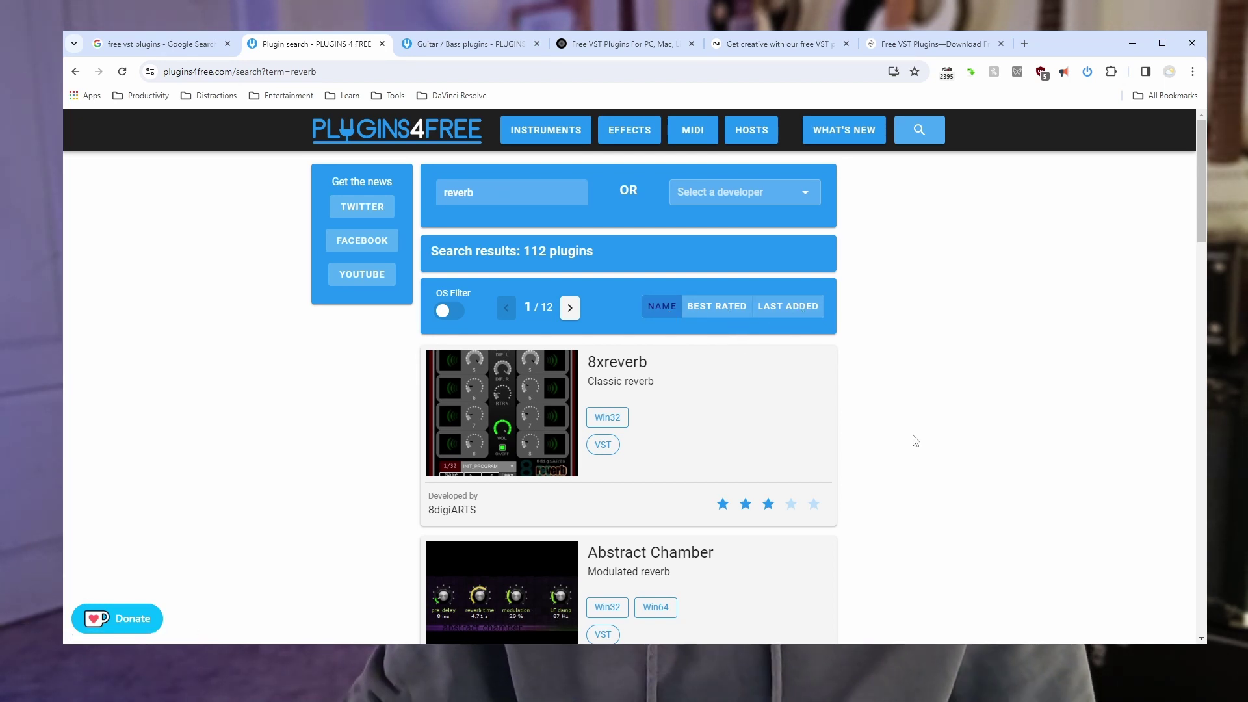
click(717, 307)
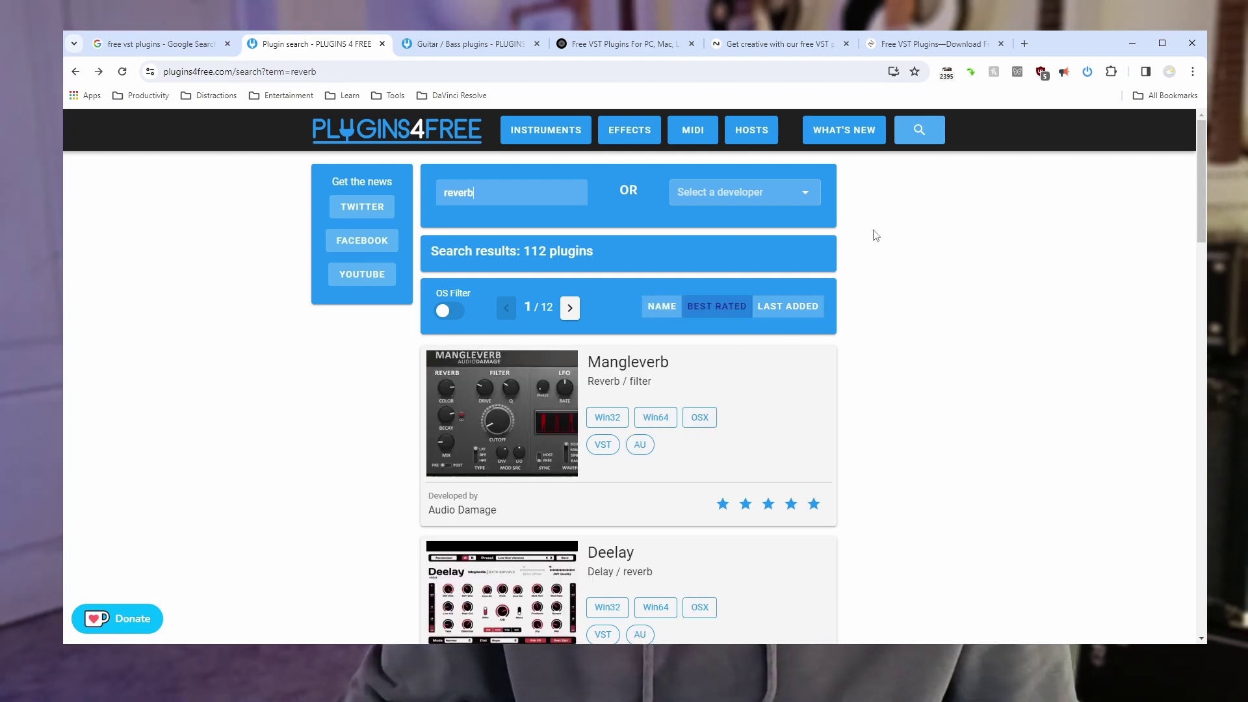
scroll(880, 240, down, 9)
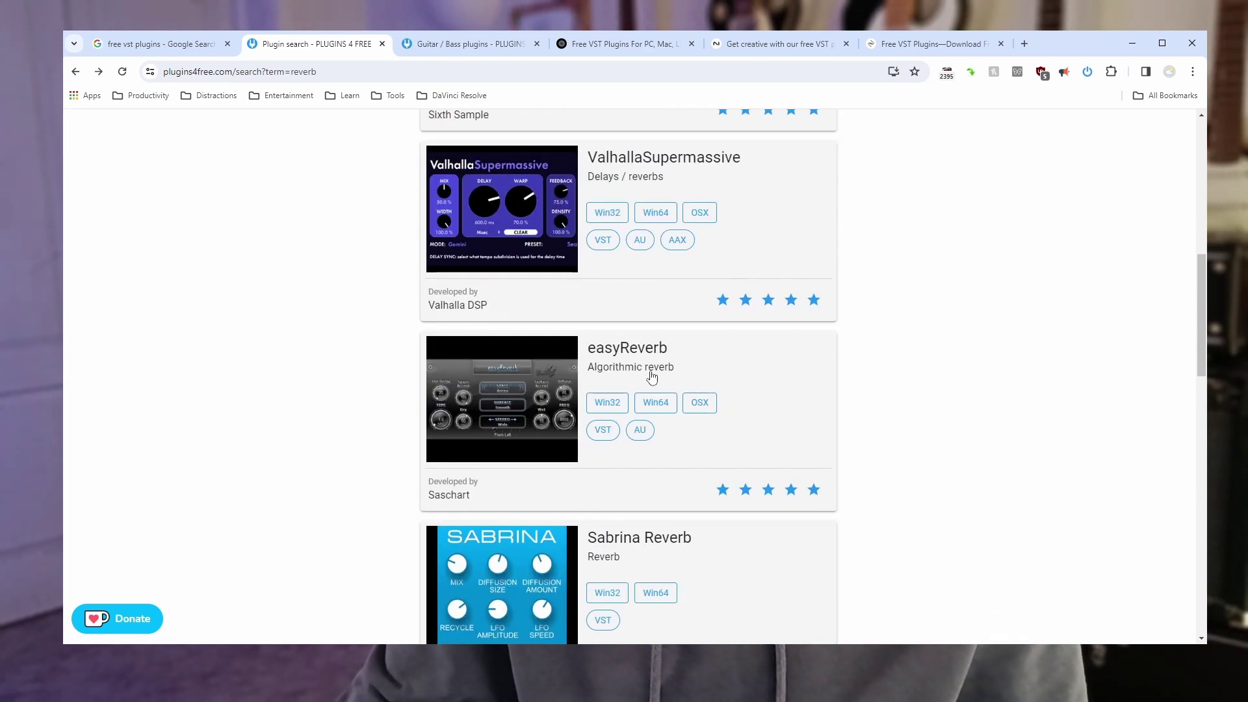
click(628, 351)
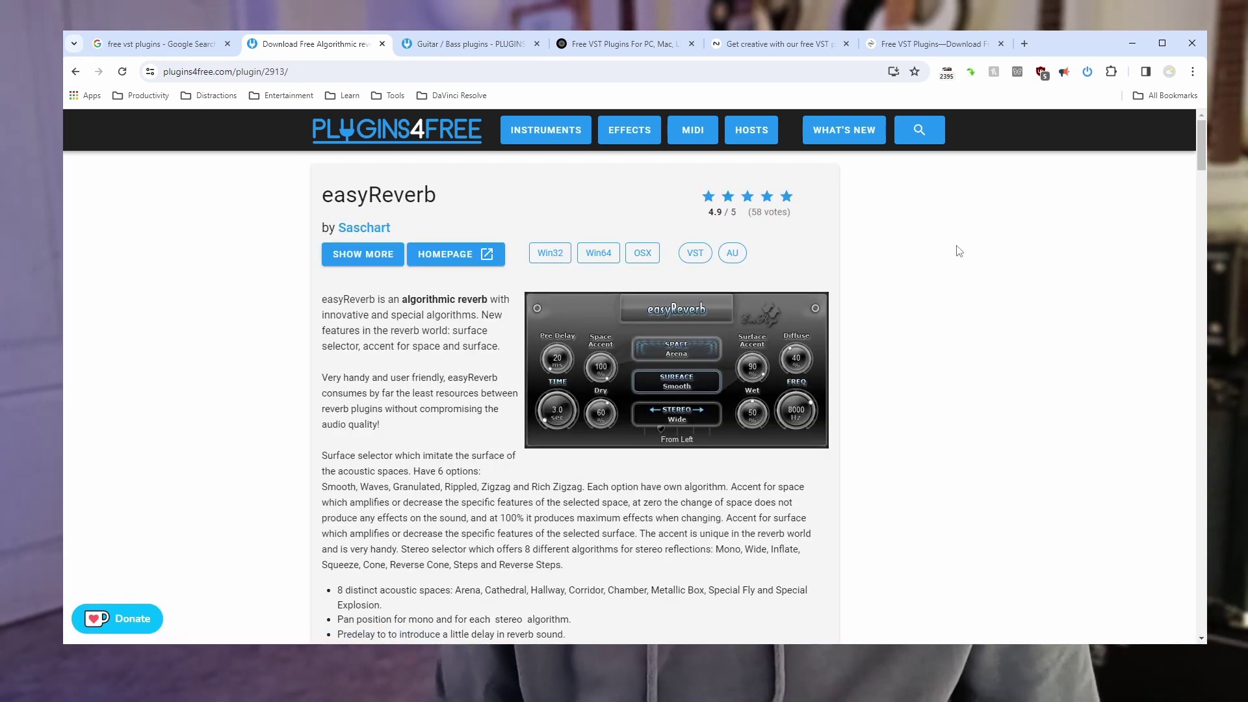
scroll(891, 286, down, 4)
scroll(892, 288, down, 7)
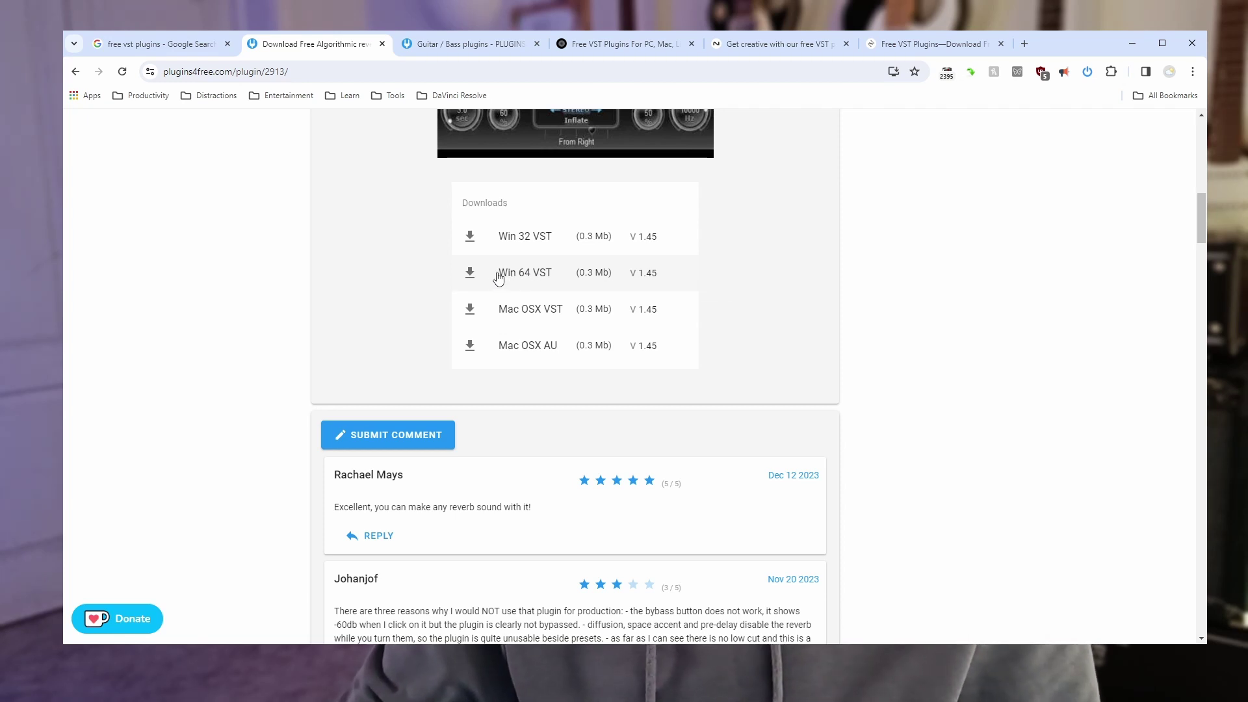
click(470, 274)
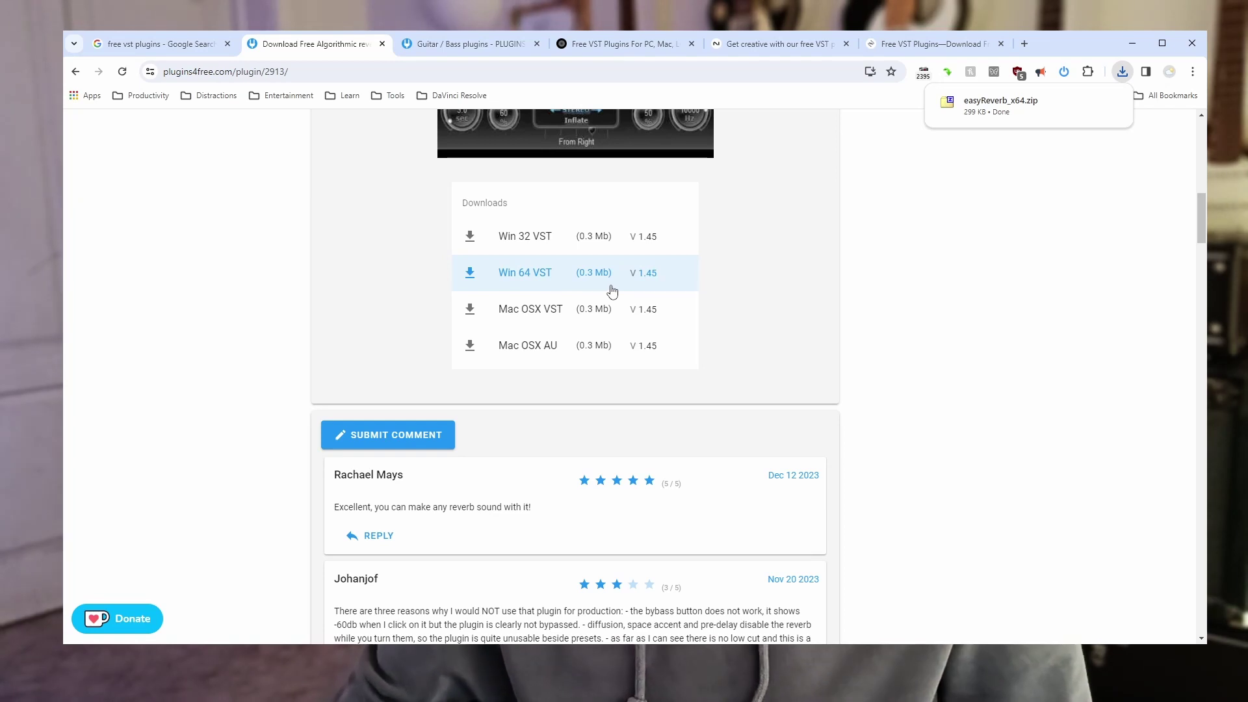
- Search FreeVSTs.com for 'flanger', open Blue Cat's Flanger and scroll to its Download button
click(190, 45)
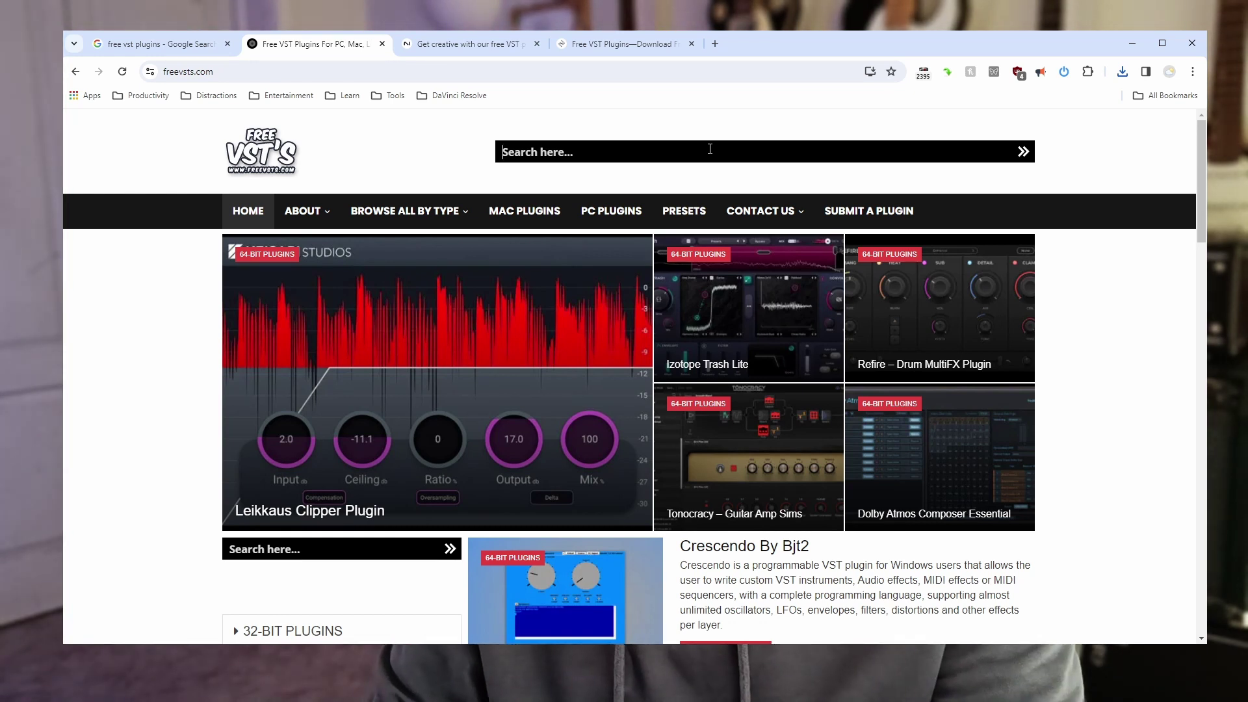
text(flanger)
key(Return)
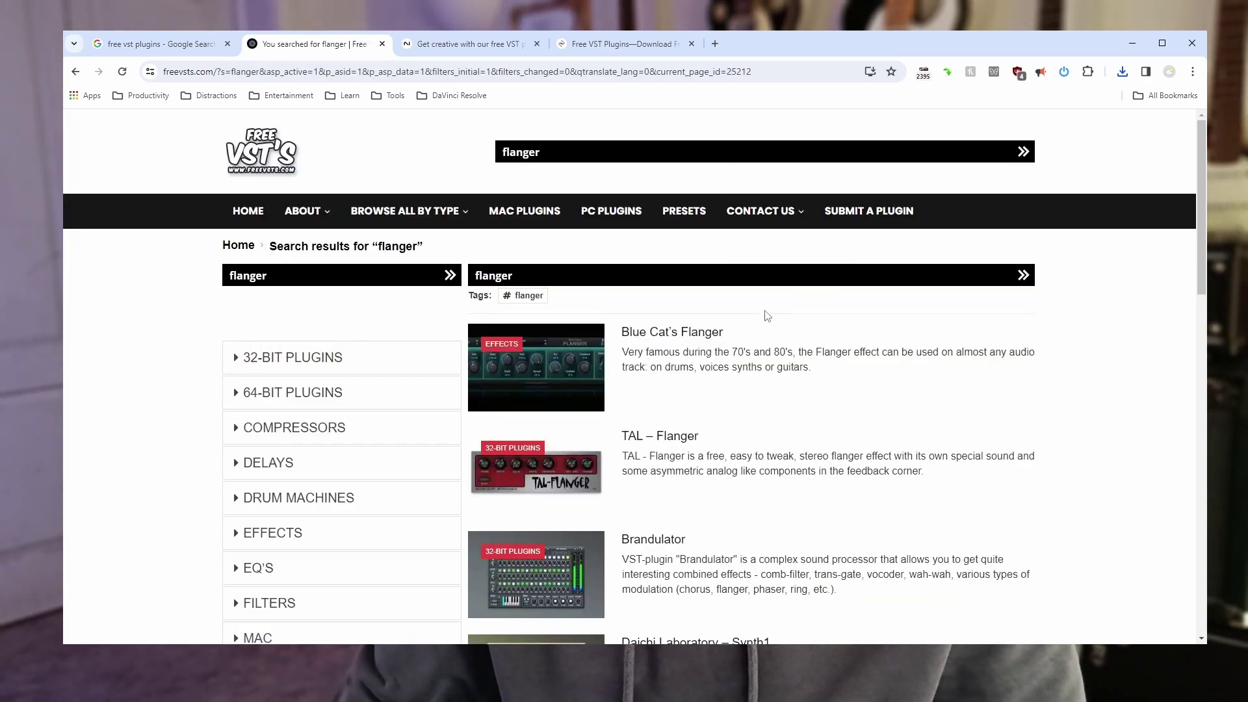
scroll(766, 314, down, 2)
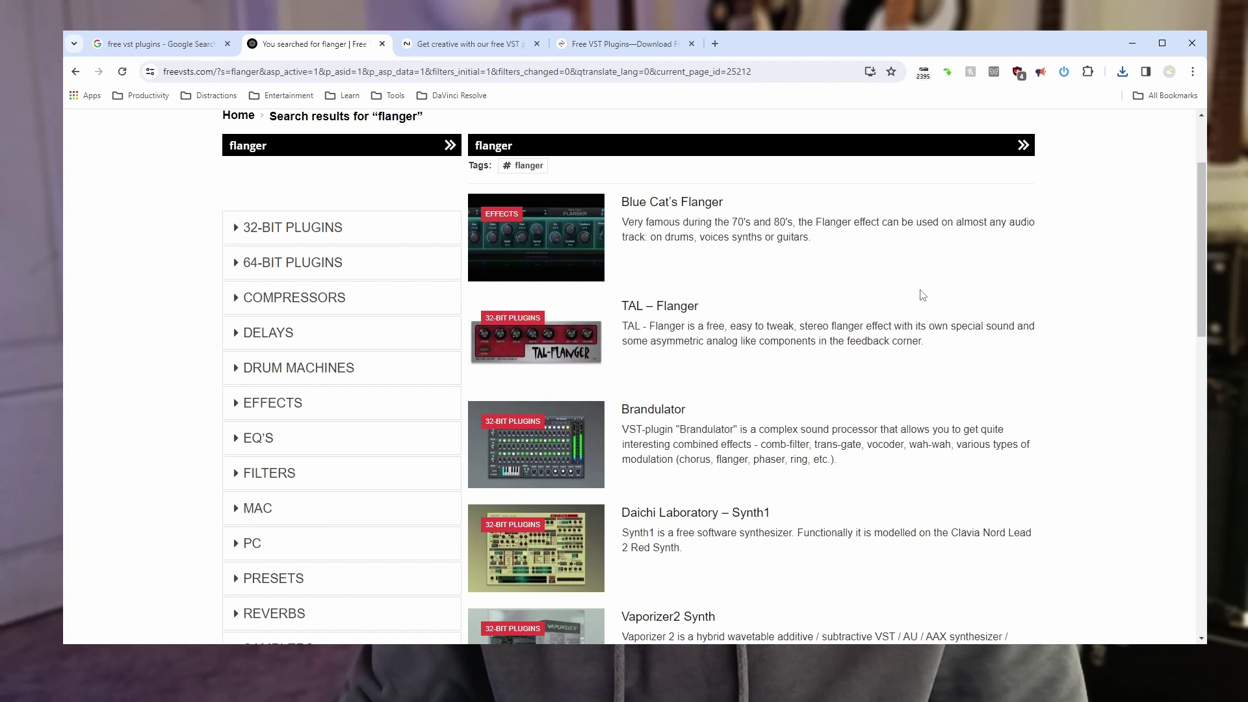
click(666, 211)
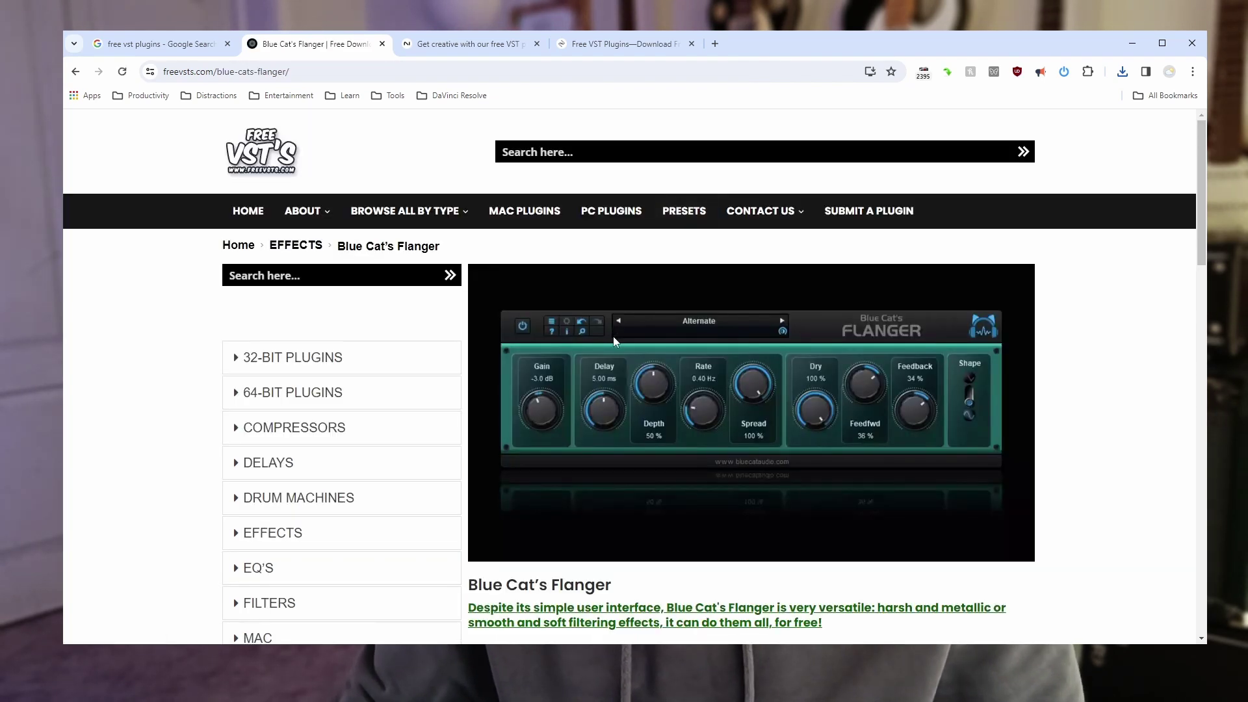
scroll(660, 356, down, 1)
scroll(1039, 357, down, 5)
scroll(1050, 357, down, 1)
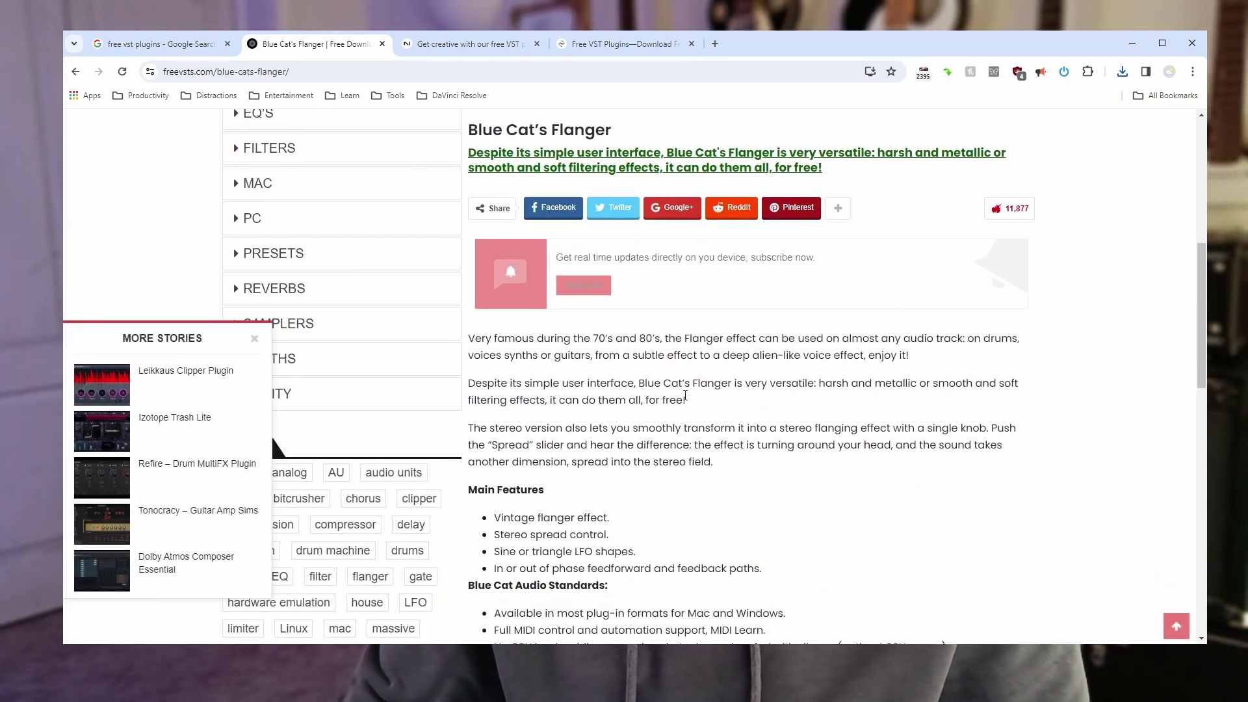
scroll(623, 385, down, 8)
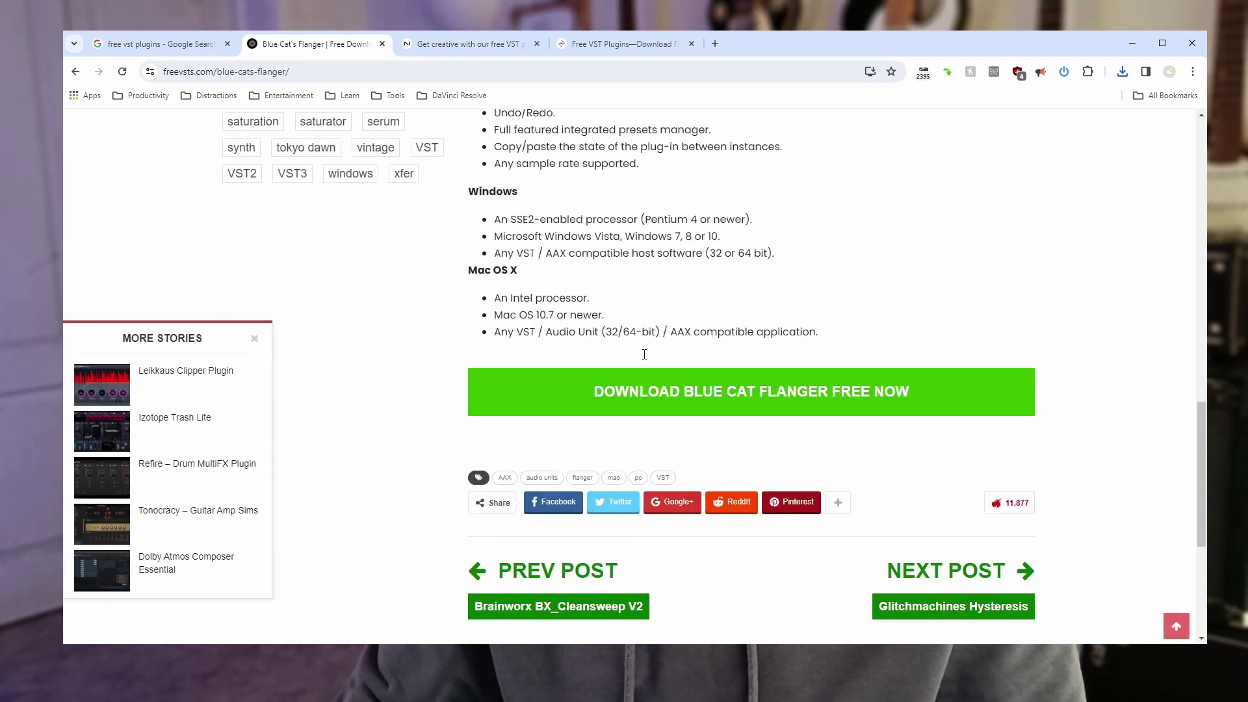
- Save BlueCatFlangerVST-x64Setup.exe (Win x64 VST) from Blue Cat Audio into __PLUGINS__
click(698, 405)
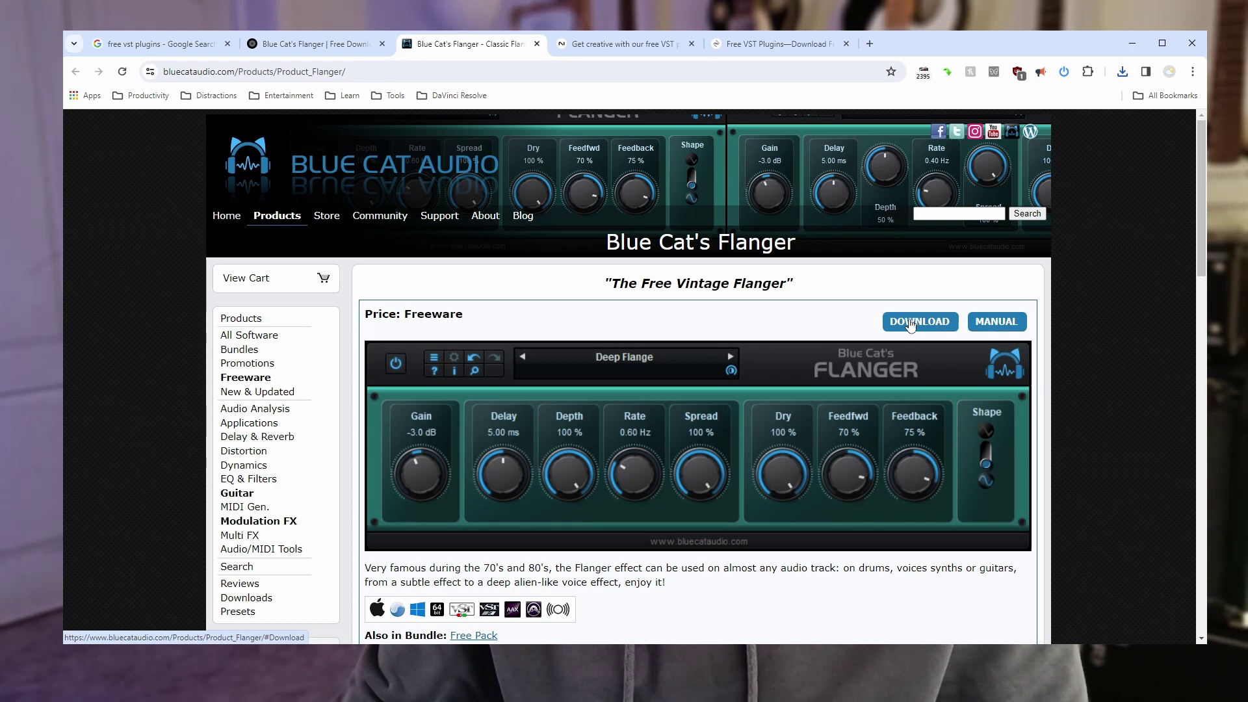
click(912, 320)
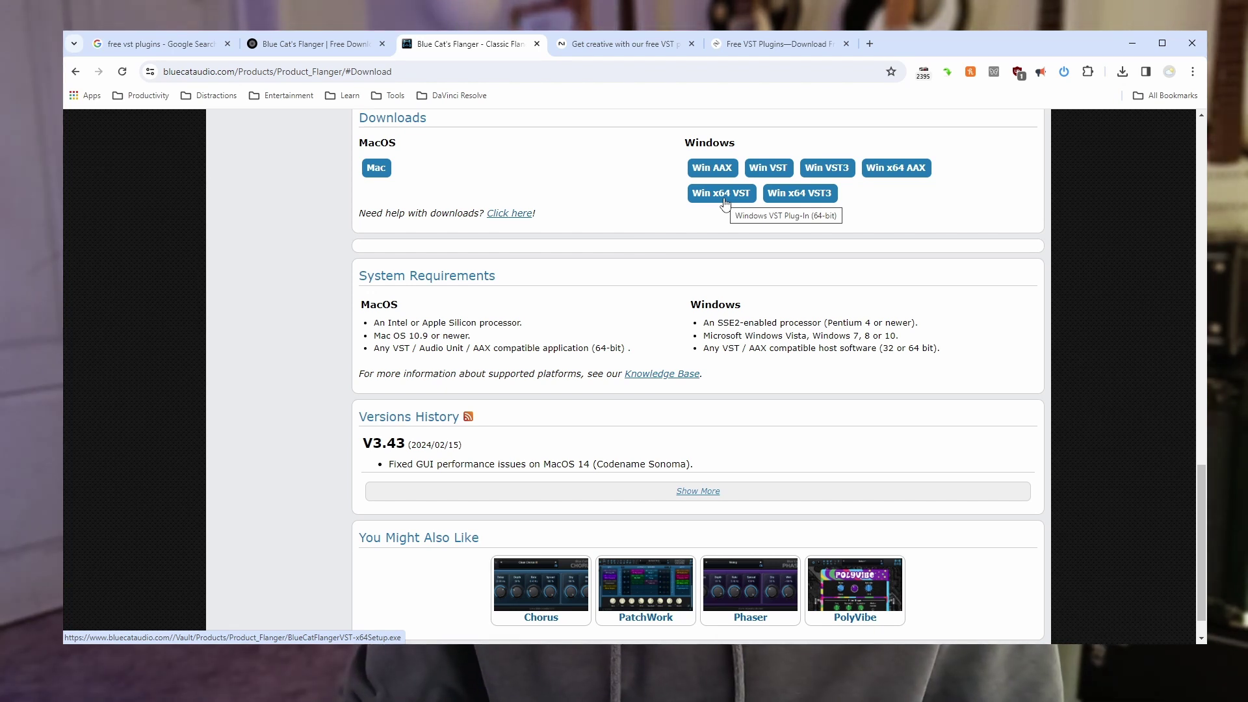
click(726, 204)
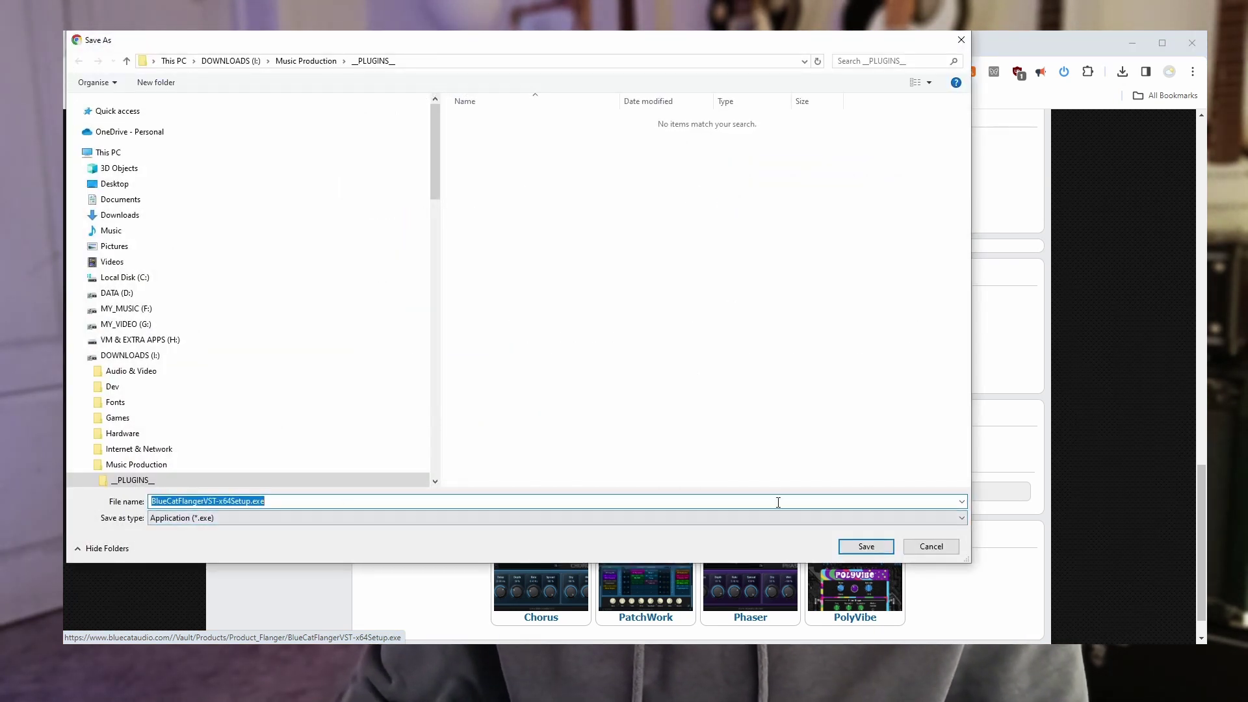
click(866, 550)
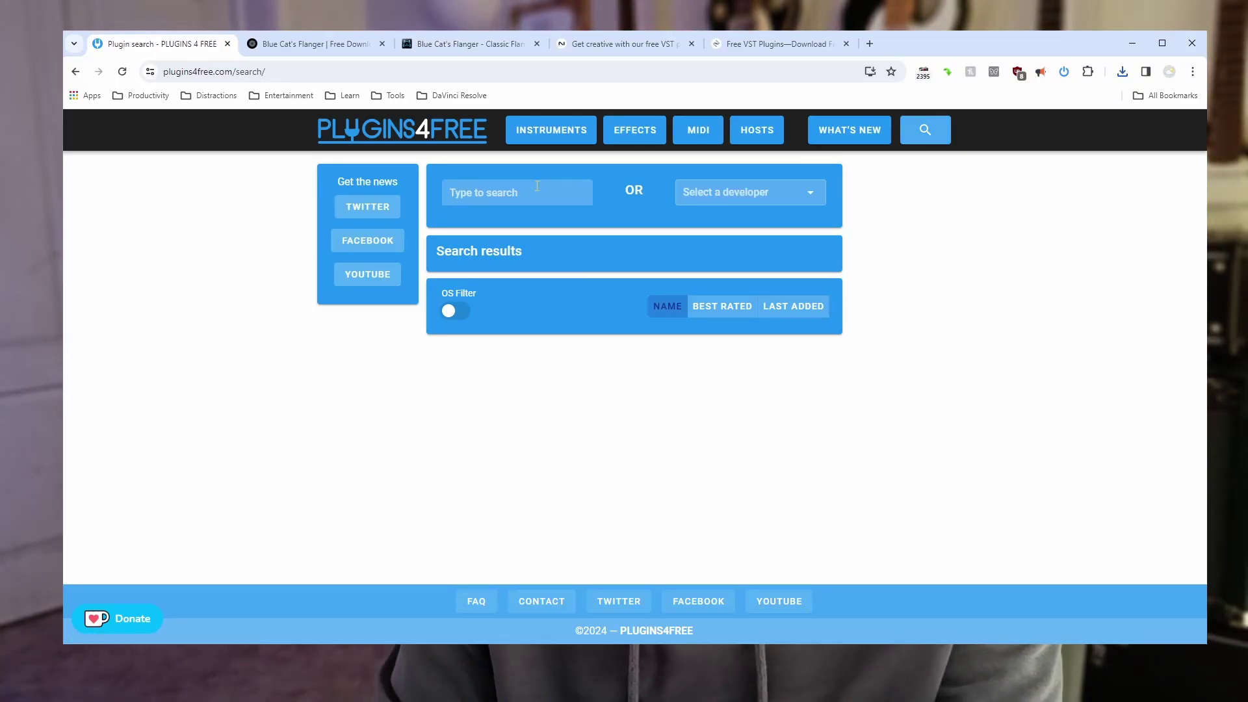
- Search Plugins4Free for 'piano' and sort the results by Best Rated
text(piano)
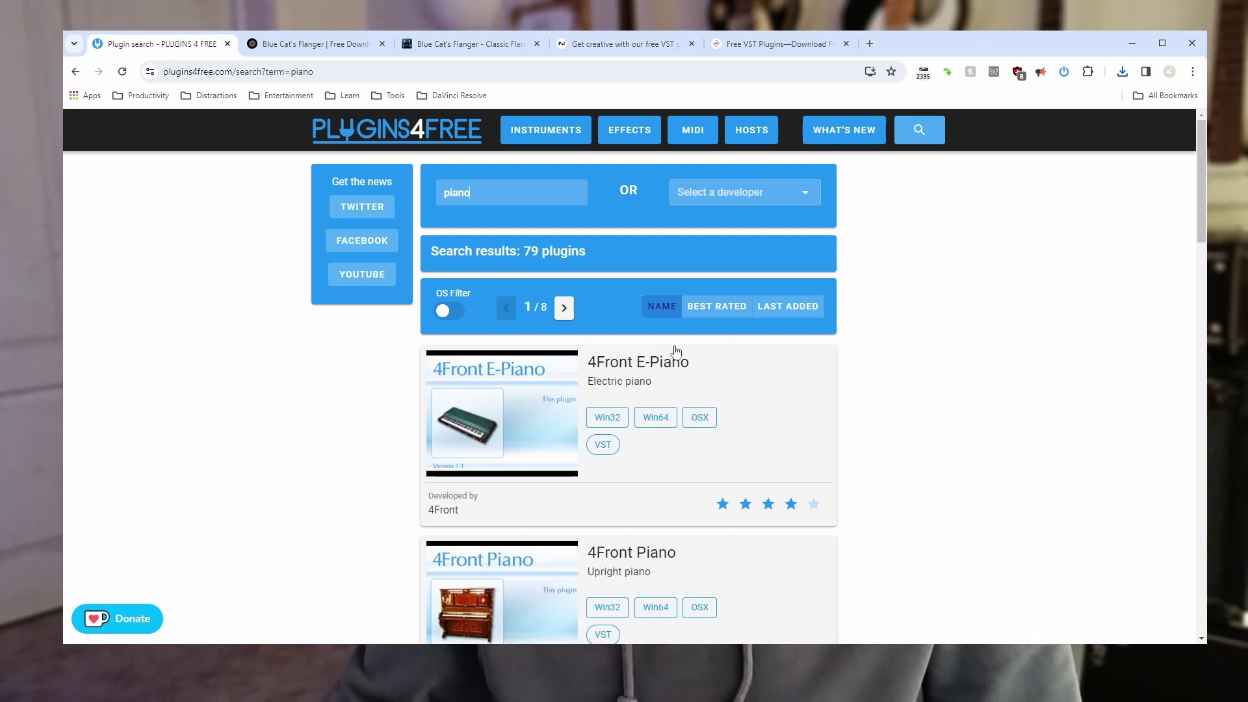
scroll(594, 455, down, 10)
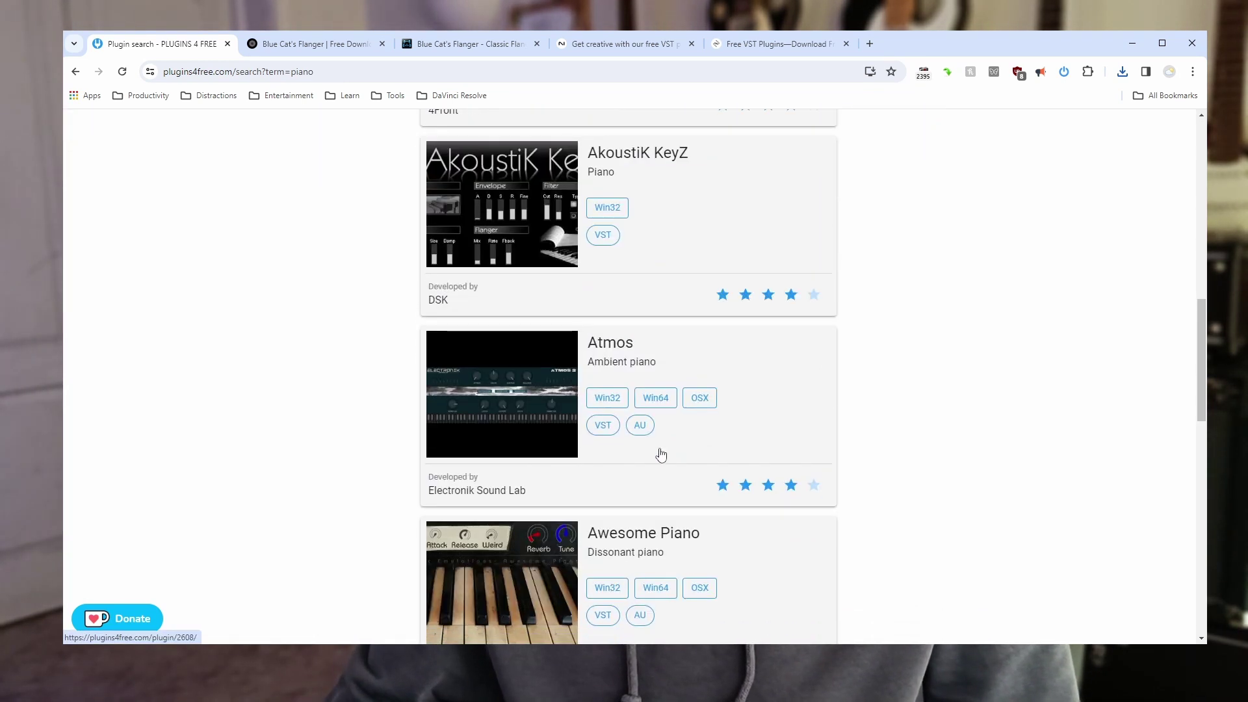
scroll(657, 455, up, 6)
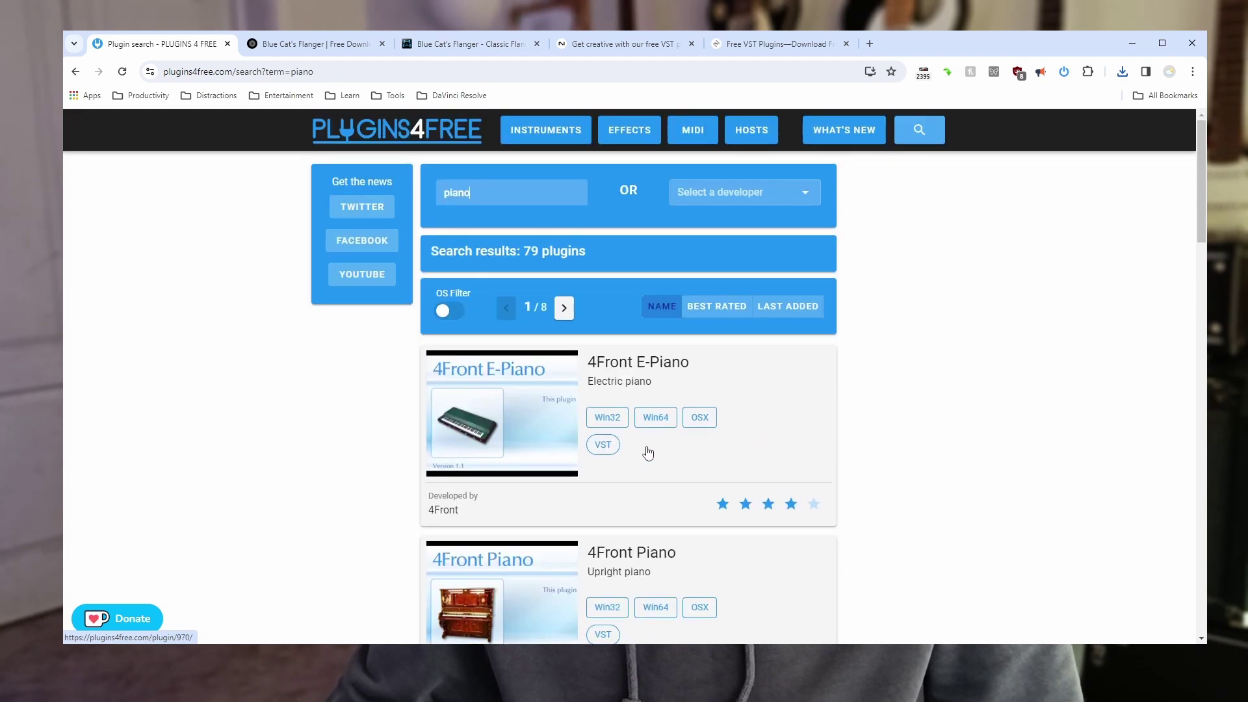
click(711, 312)
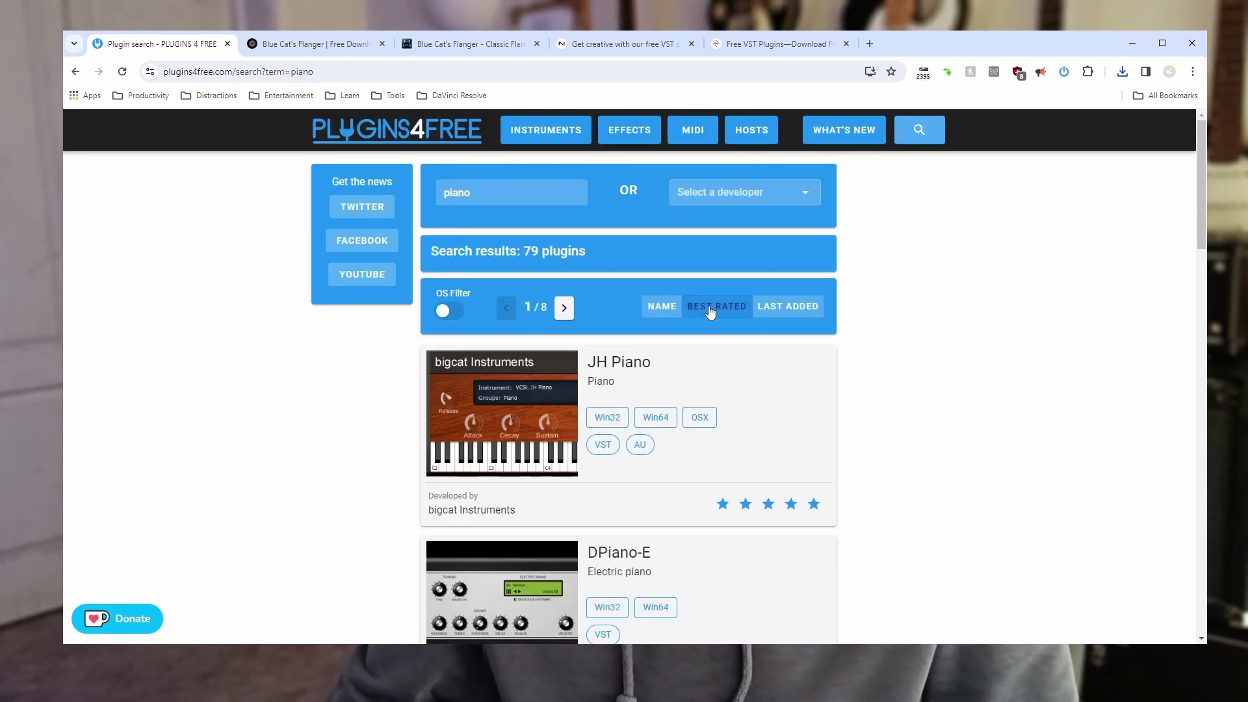
- Open JH Piano and download its Win 64 VST as VCSL-JH-Piano.zip
scroll(965, 346, down, 3)
scroll(968, 345, down, 1)
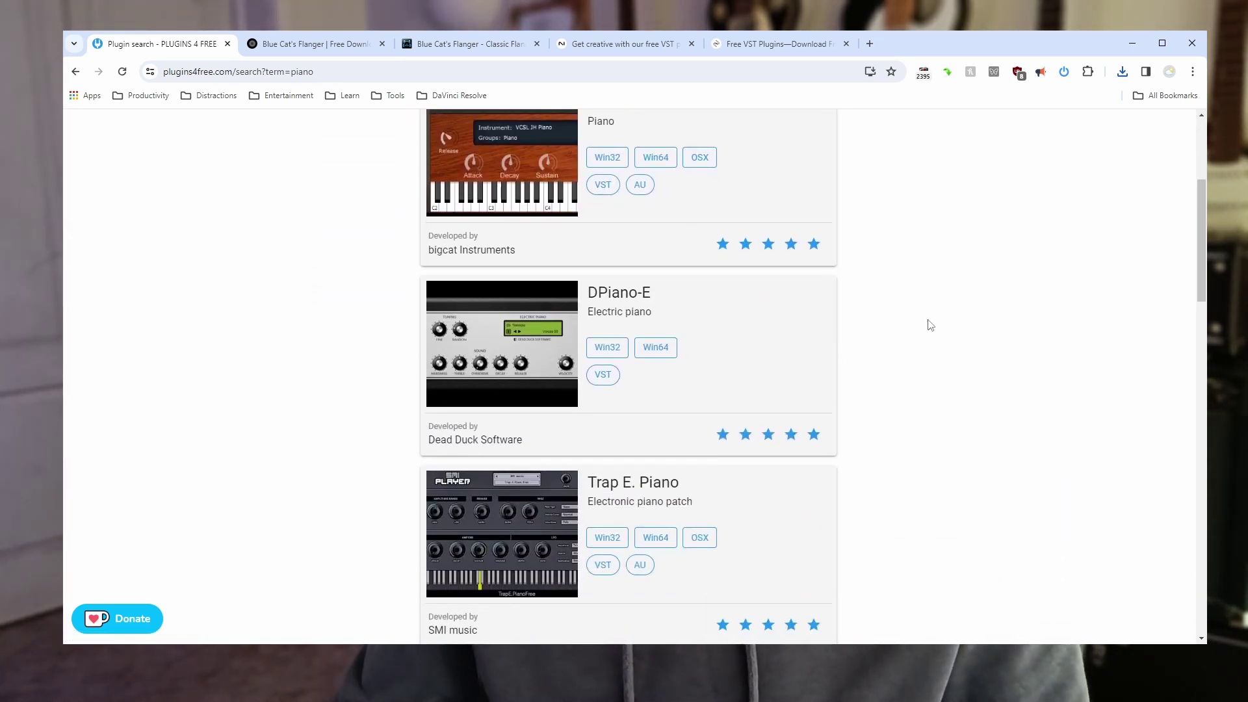
scroll(910, 329, down, 10)
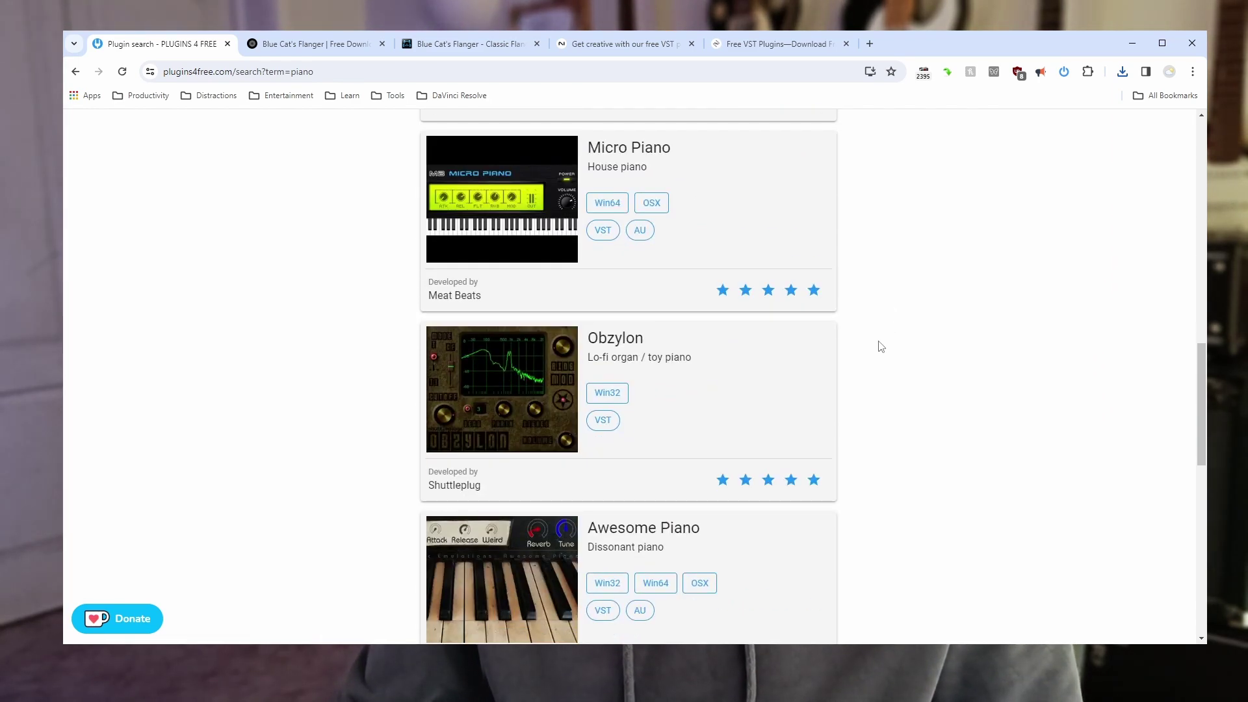
scroll(881, 346, up, 15)
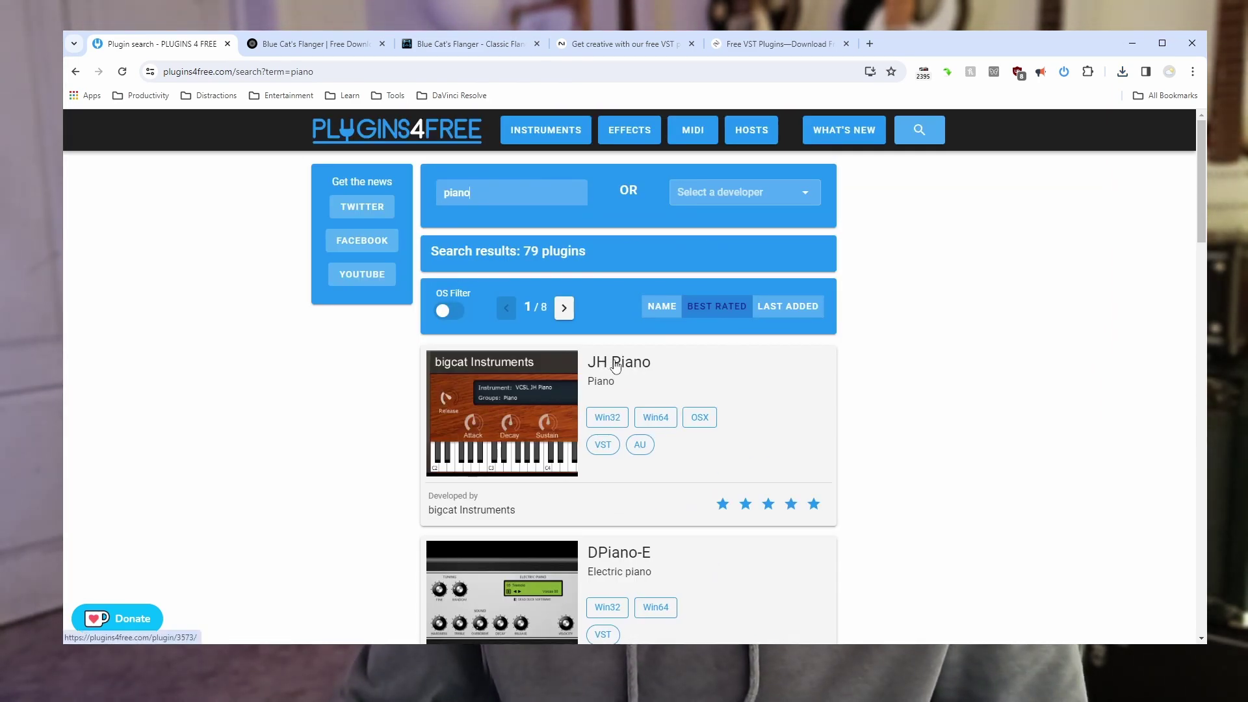
click(616, 368)
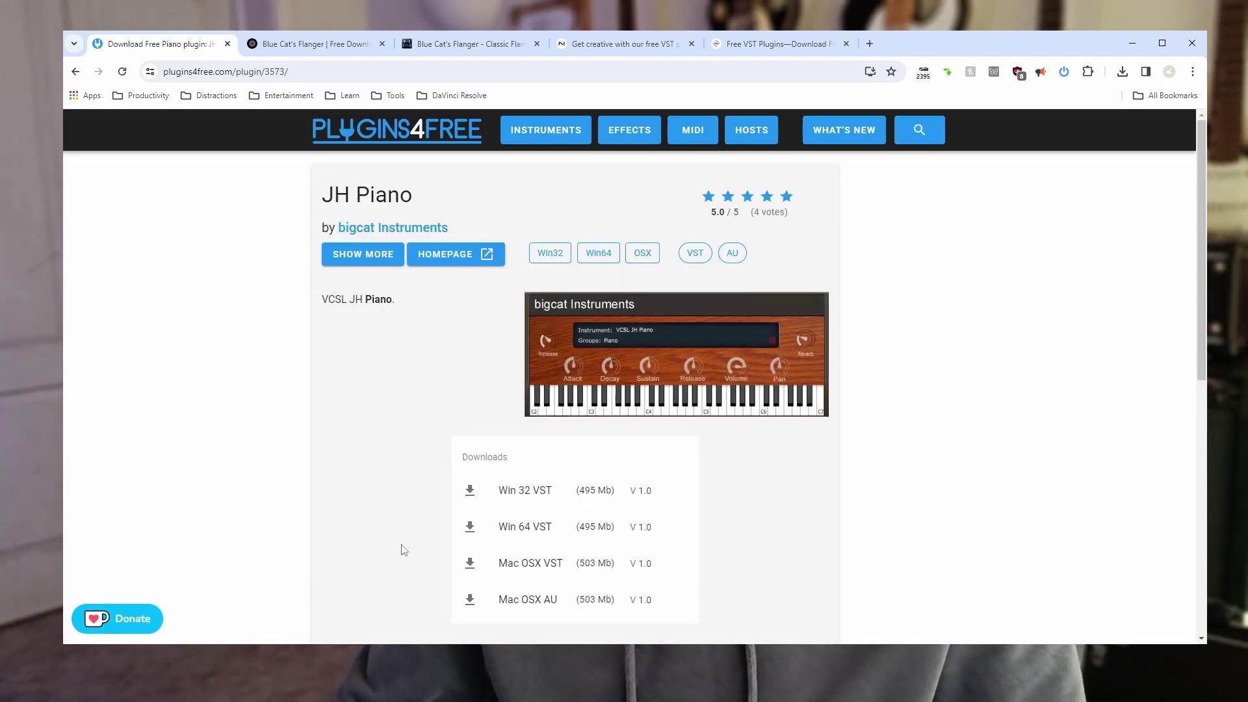
scroll(617, 456, down, 8)
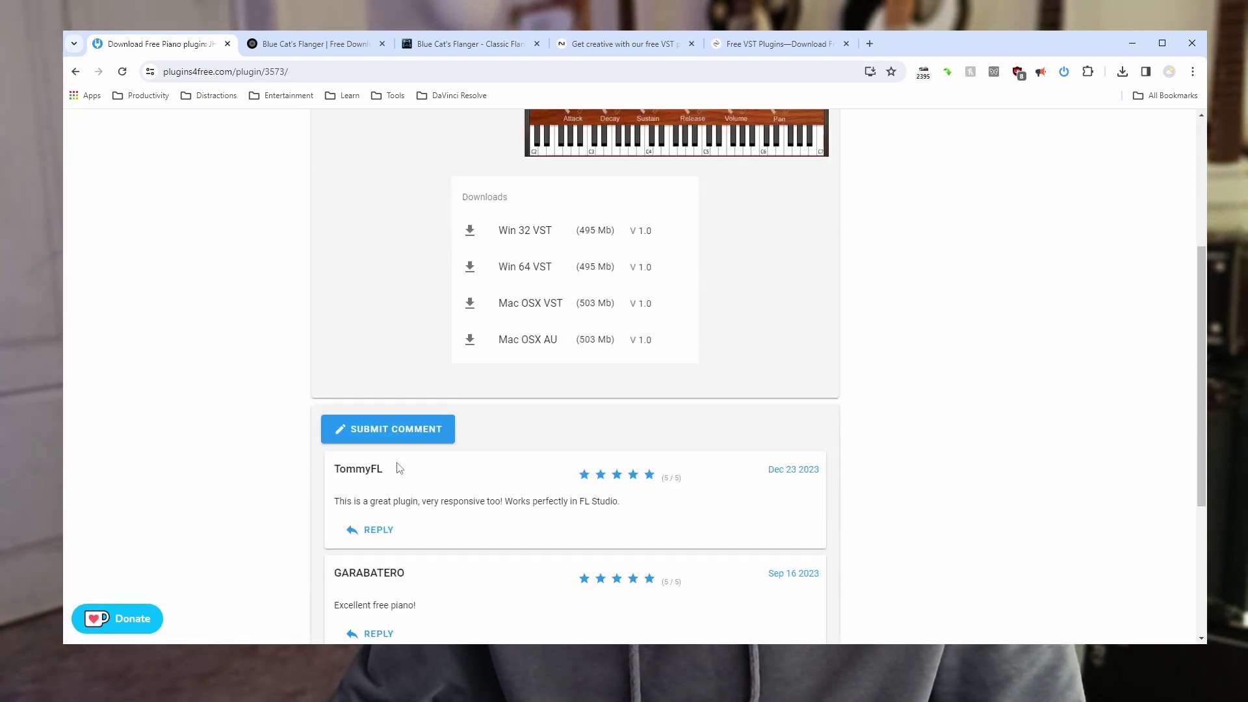
scroll(465, 533, up, 10)
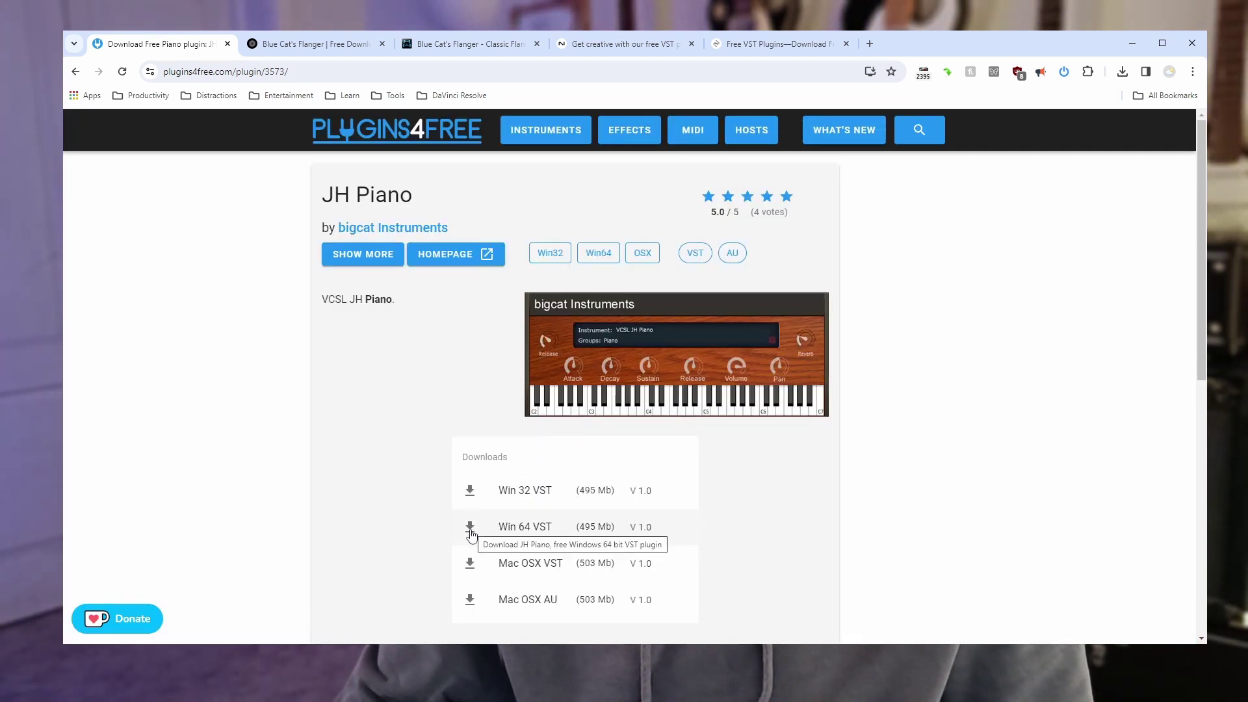
click(471, 528)
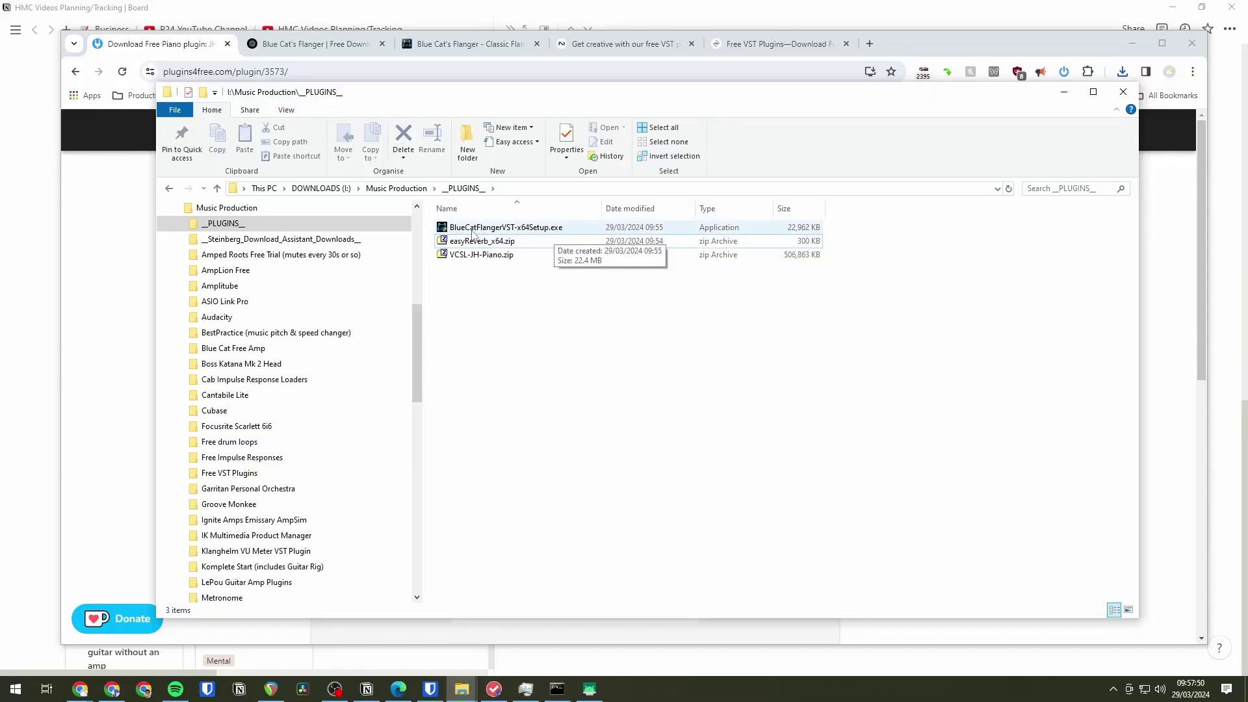
- Extract easyReverb_x64.zip with 7-Zip into __PLUGINS__, yielding easyReverb_x64.dll and readMe.txt
double_click(502, 242)
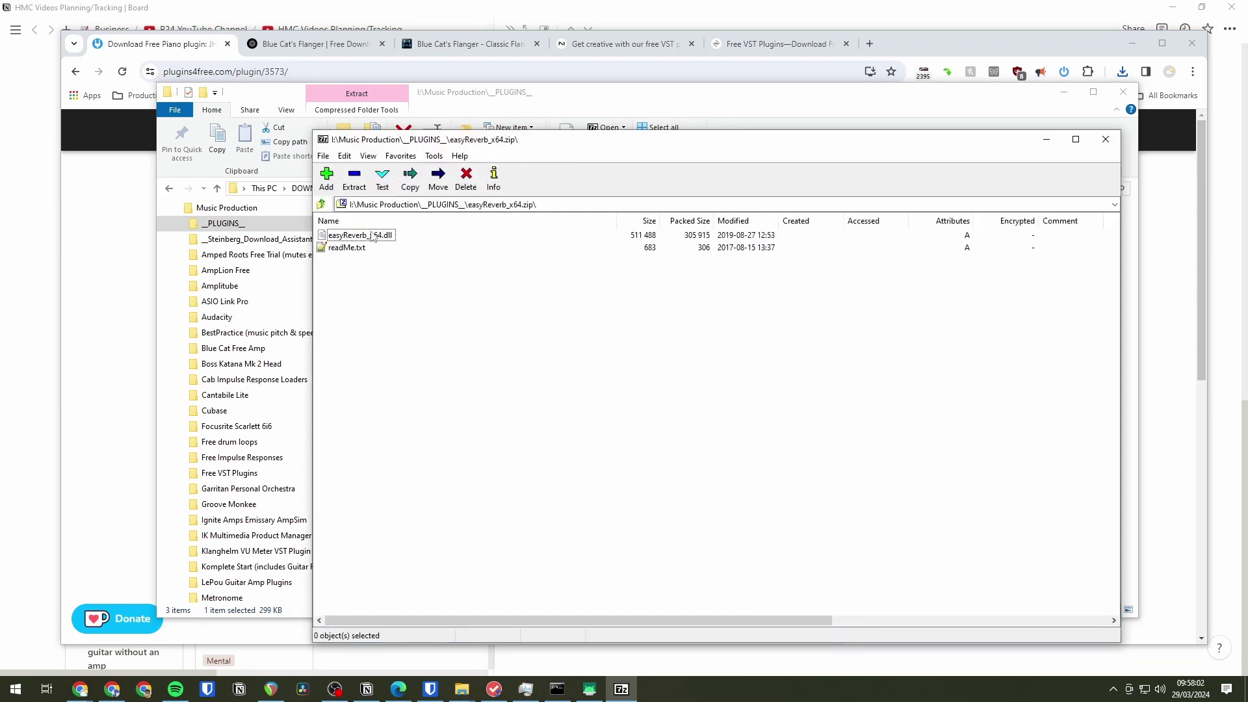
click(355, 180)
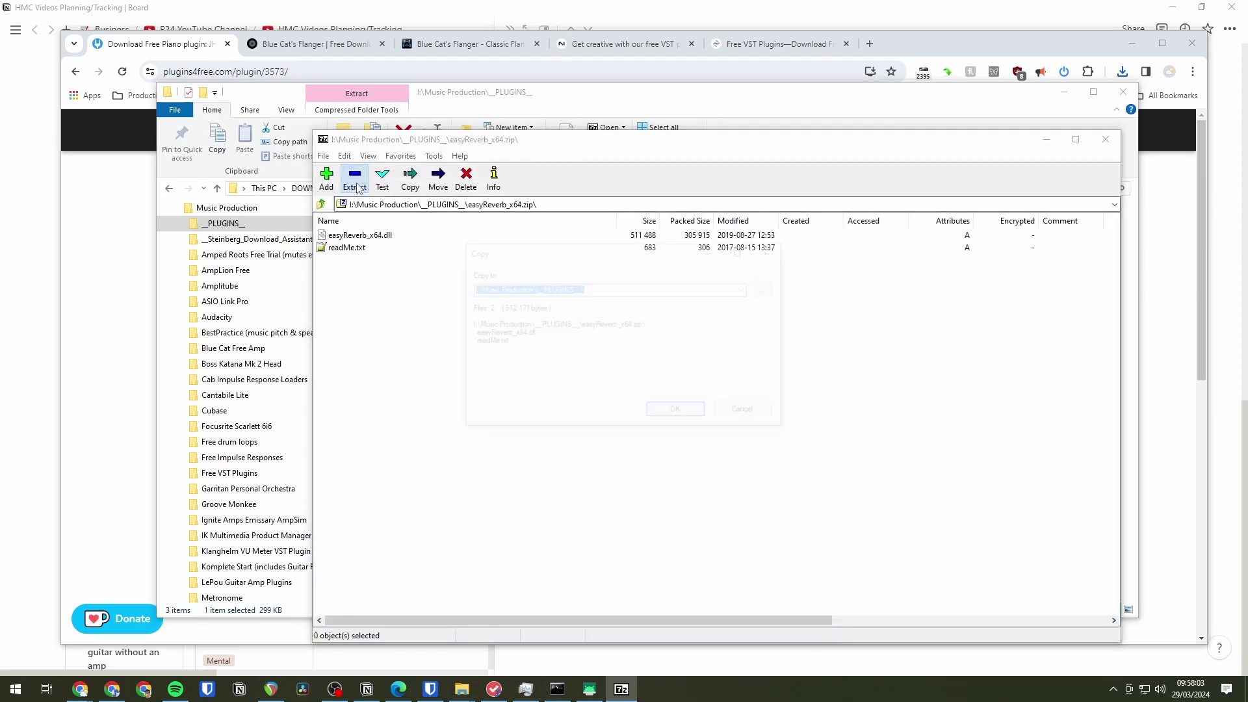
click(666, 413)
key(alt+F4)
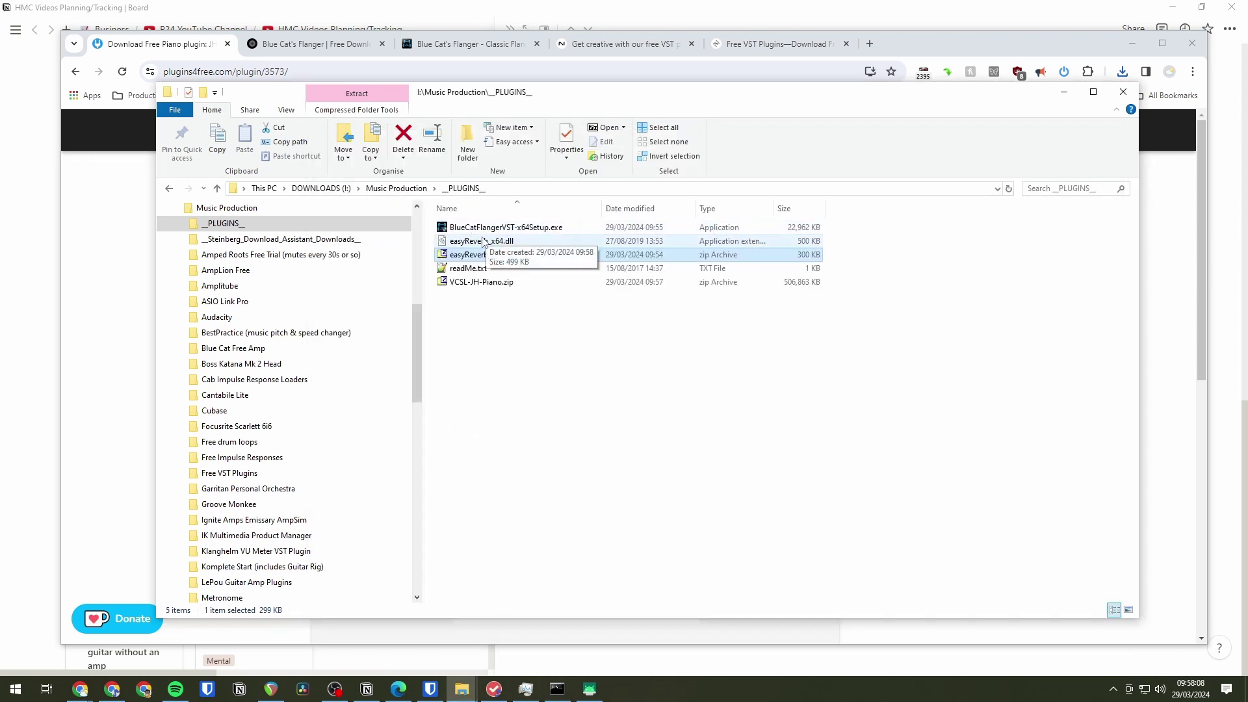
click(481, 283)
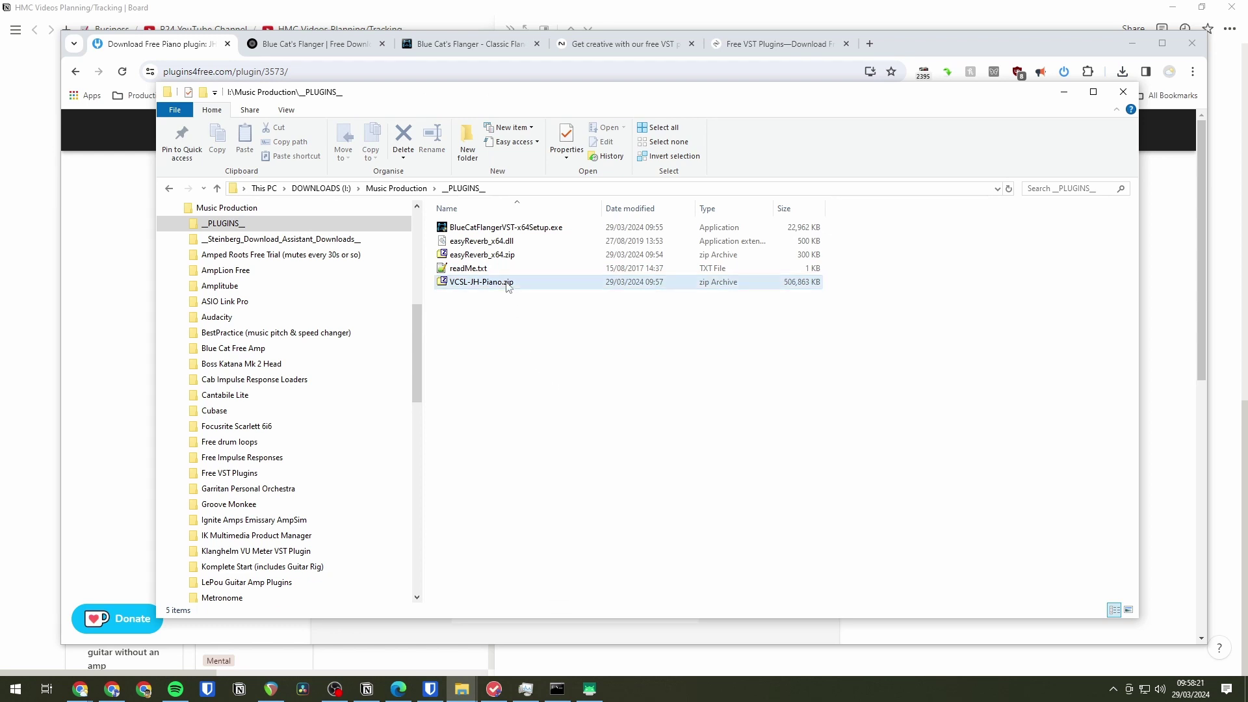
- Extract VCSL-JH-Piano.zip with 7-Zip into the __PLUGINS__ folder
double_click(508, 281)
click(363, 184)
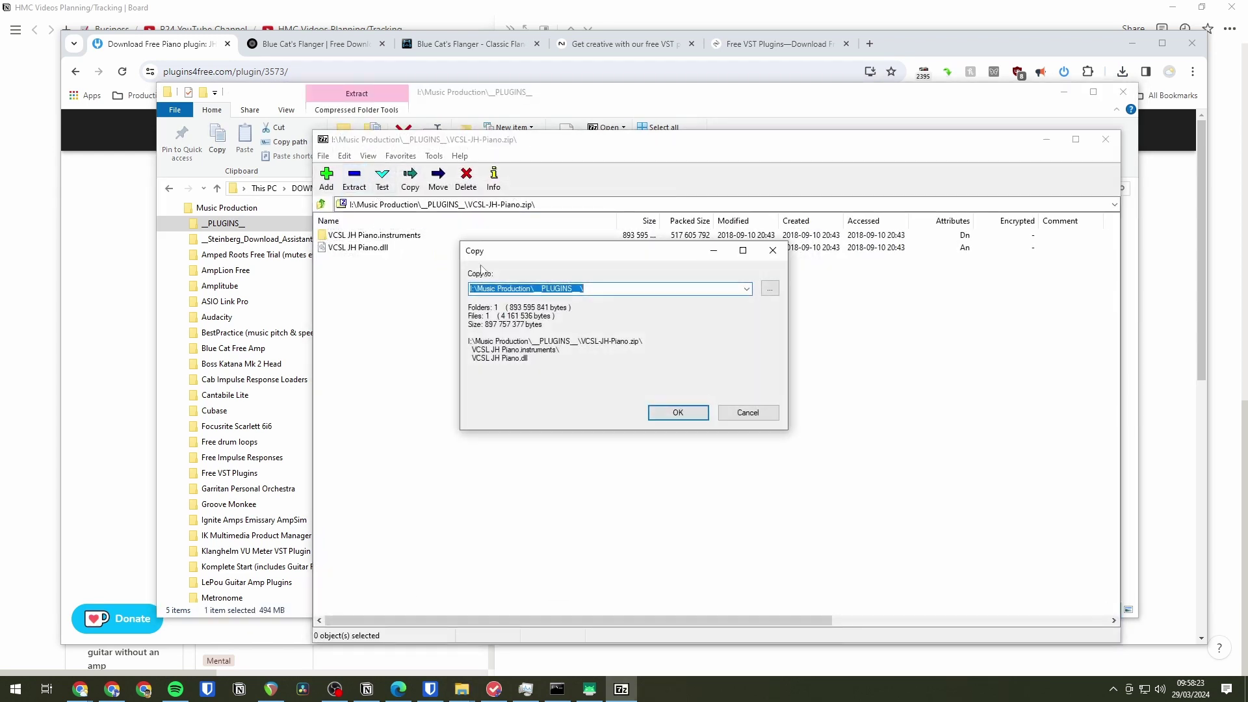
click(677, 415)
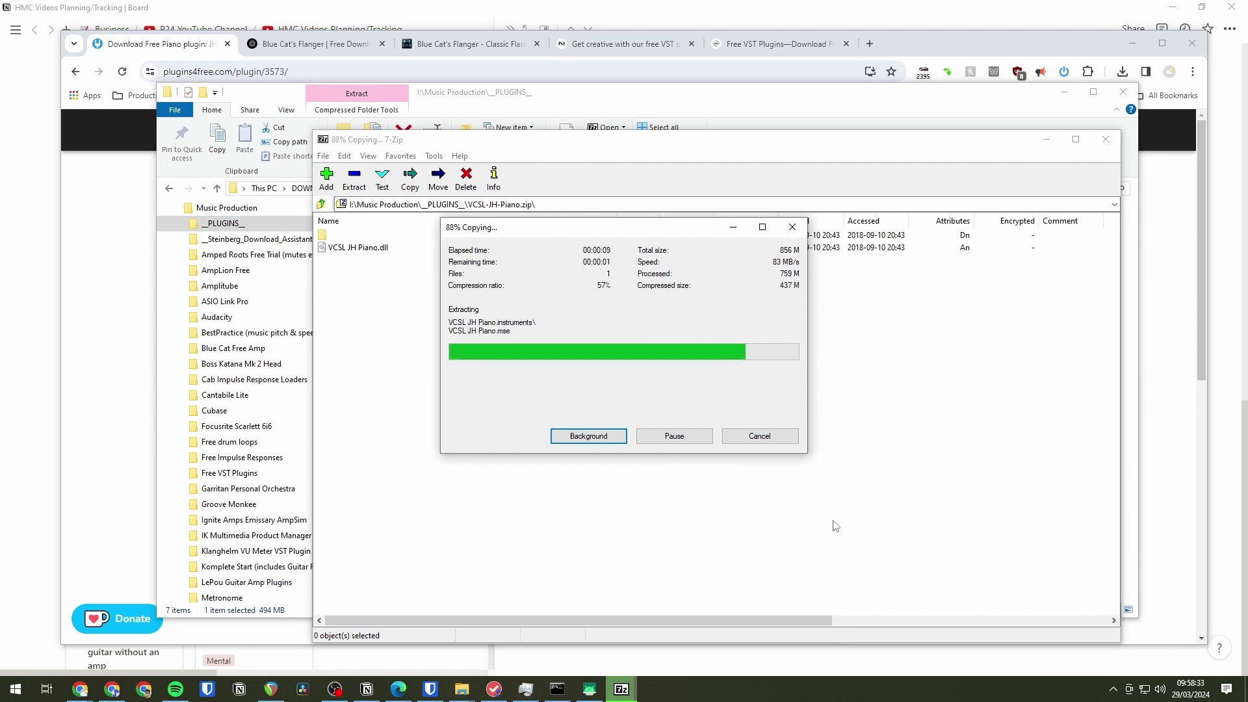
- Close 7-Zip and run the BlueCatFlangerVST-x64Setup.exe installer
key(alt+F4)
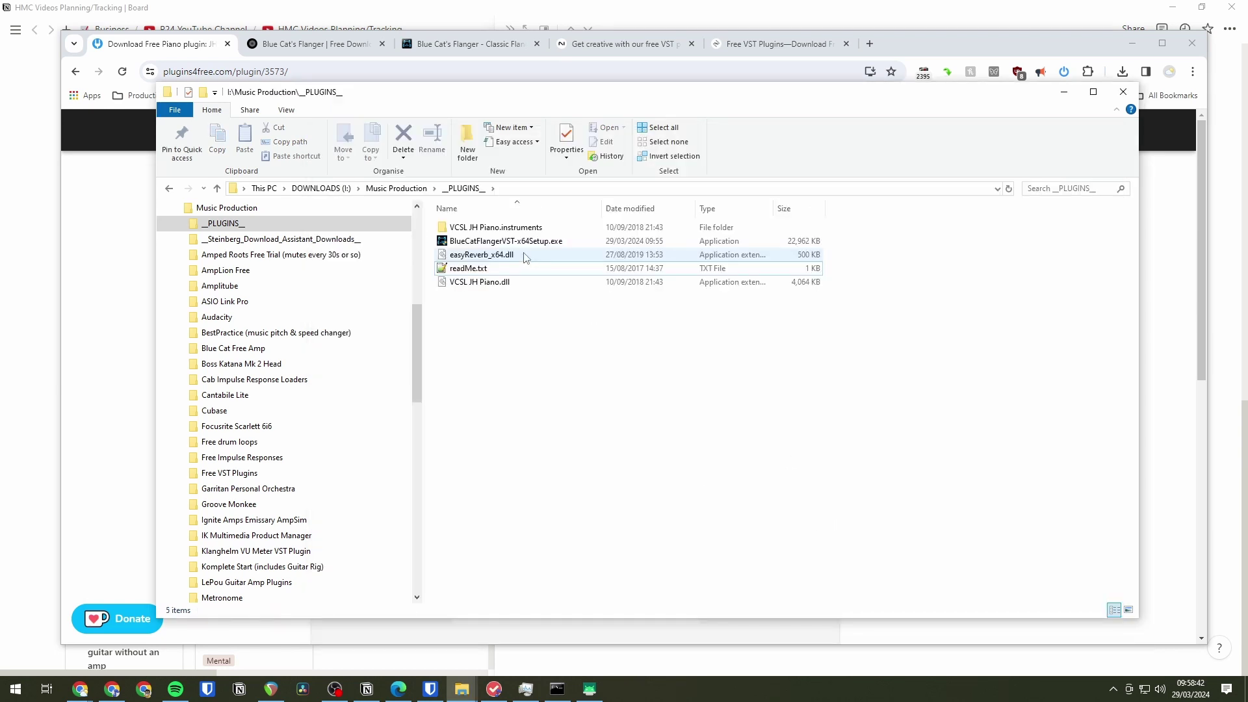
click(524, 243)
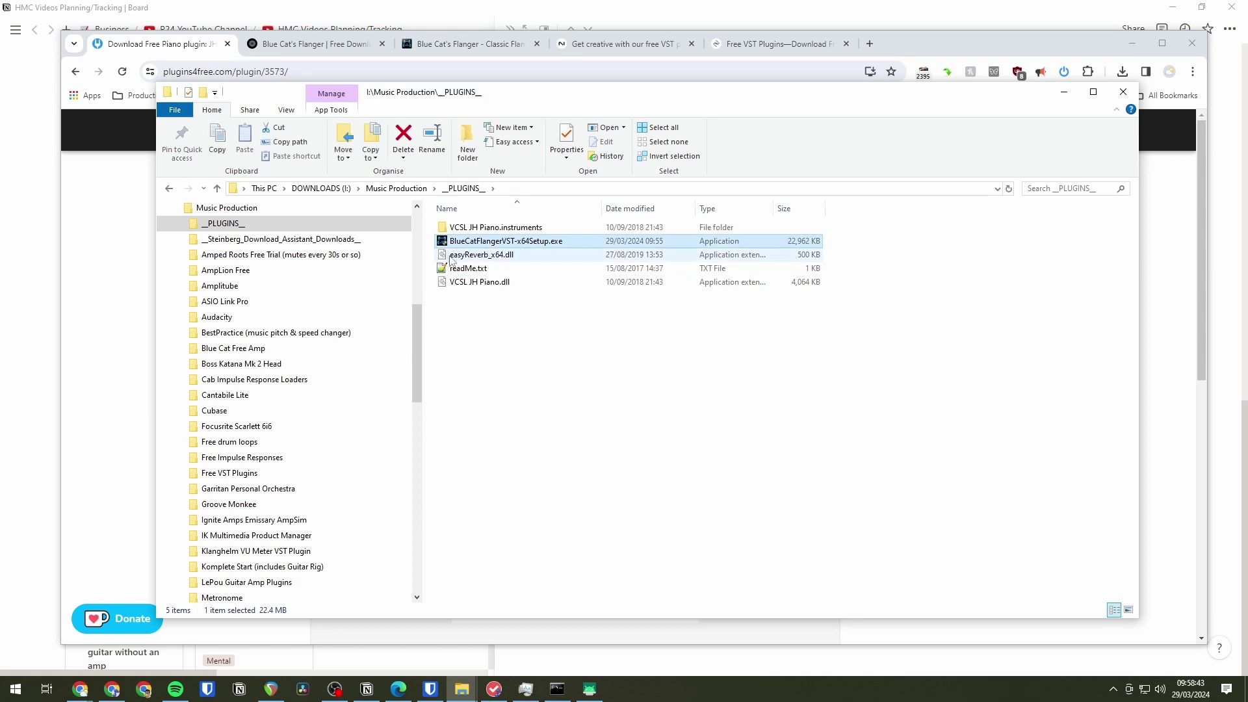
double_click(541, 243)
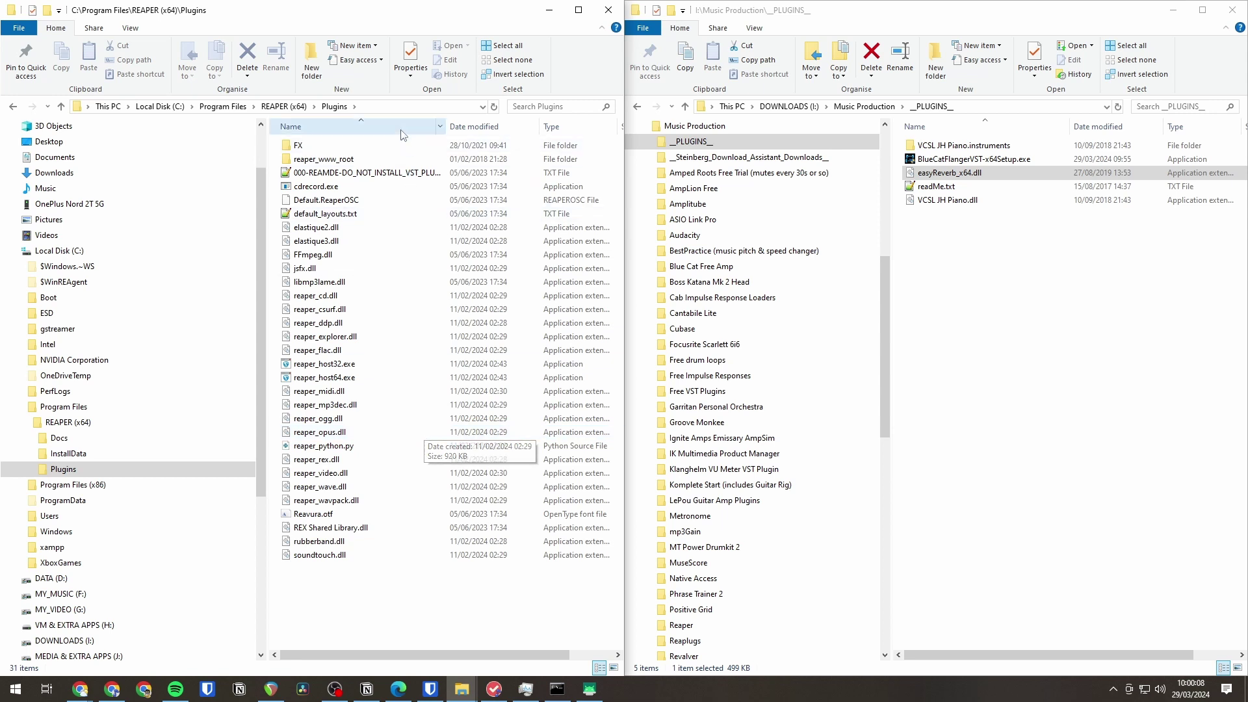
- Paste the piano and flanger plugin files into C:\Program Files\REAPER (x64)\Plugins with administrator permission
click(393, 106)
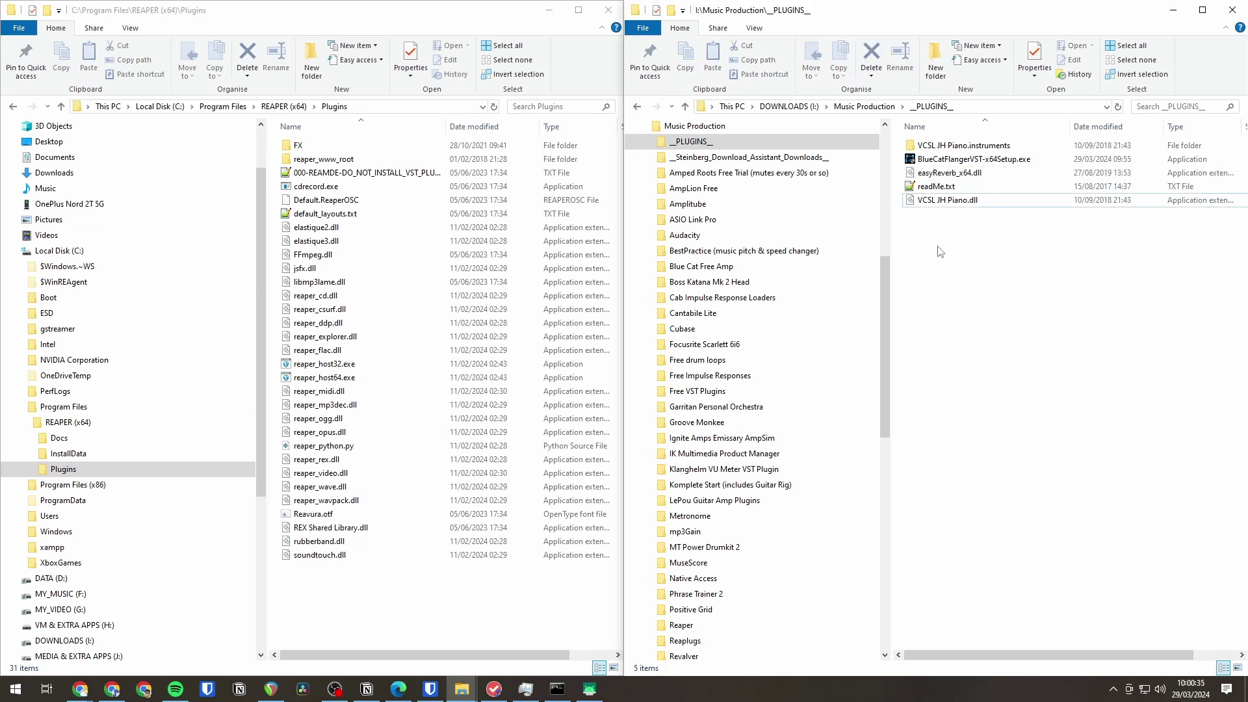
click(955, 201)
ctrl+click(963, 160)
ctrl+click(962, 146)
click(361, 615)
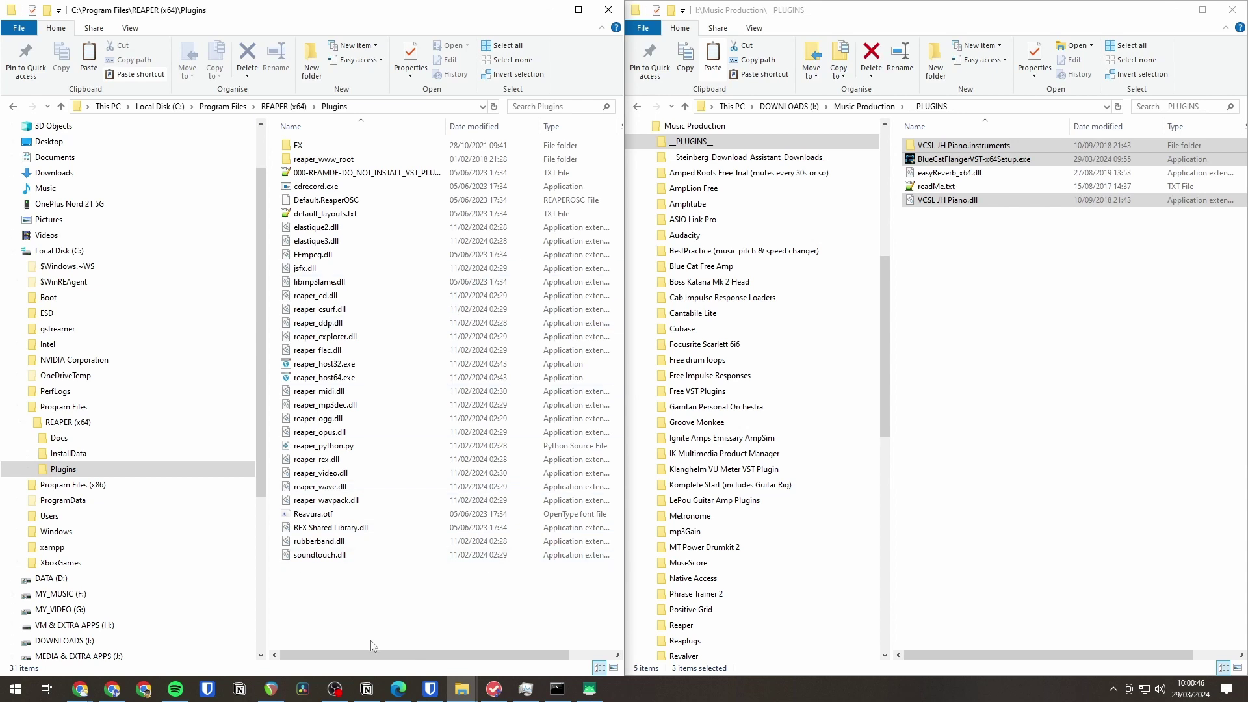
key(ctrl+v)
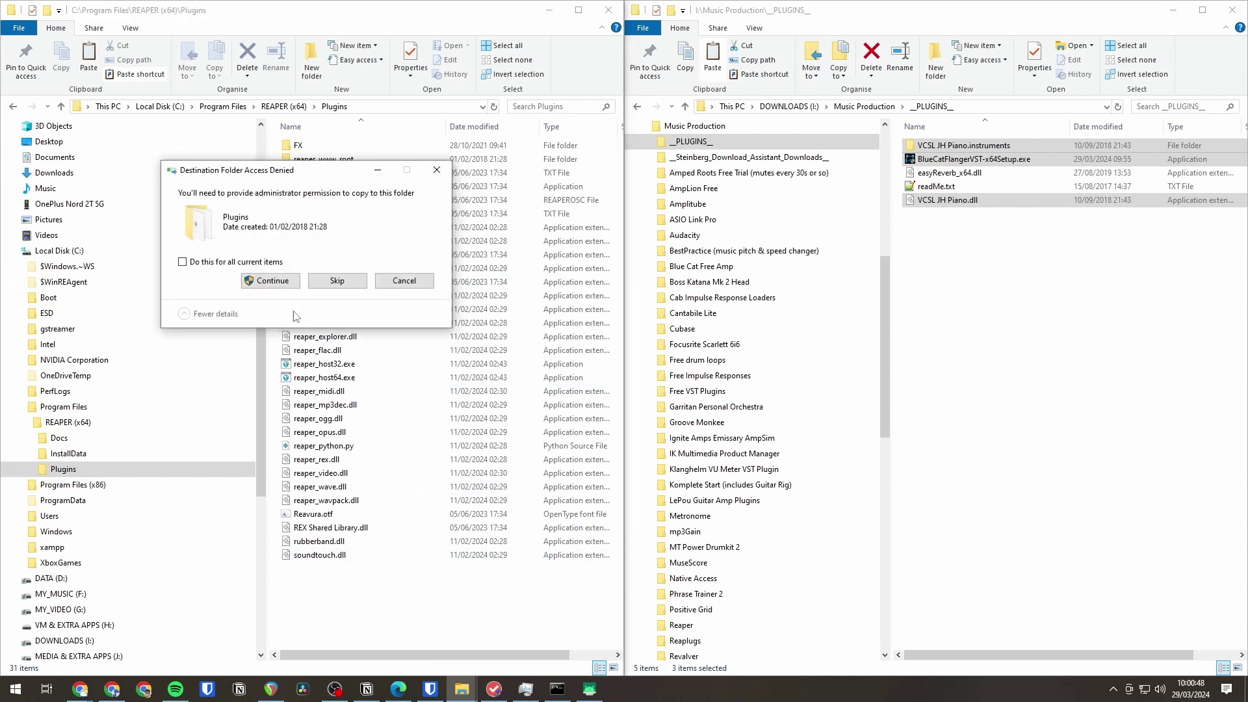
click(267, 280)
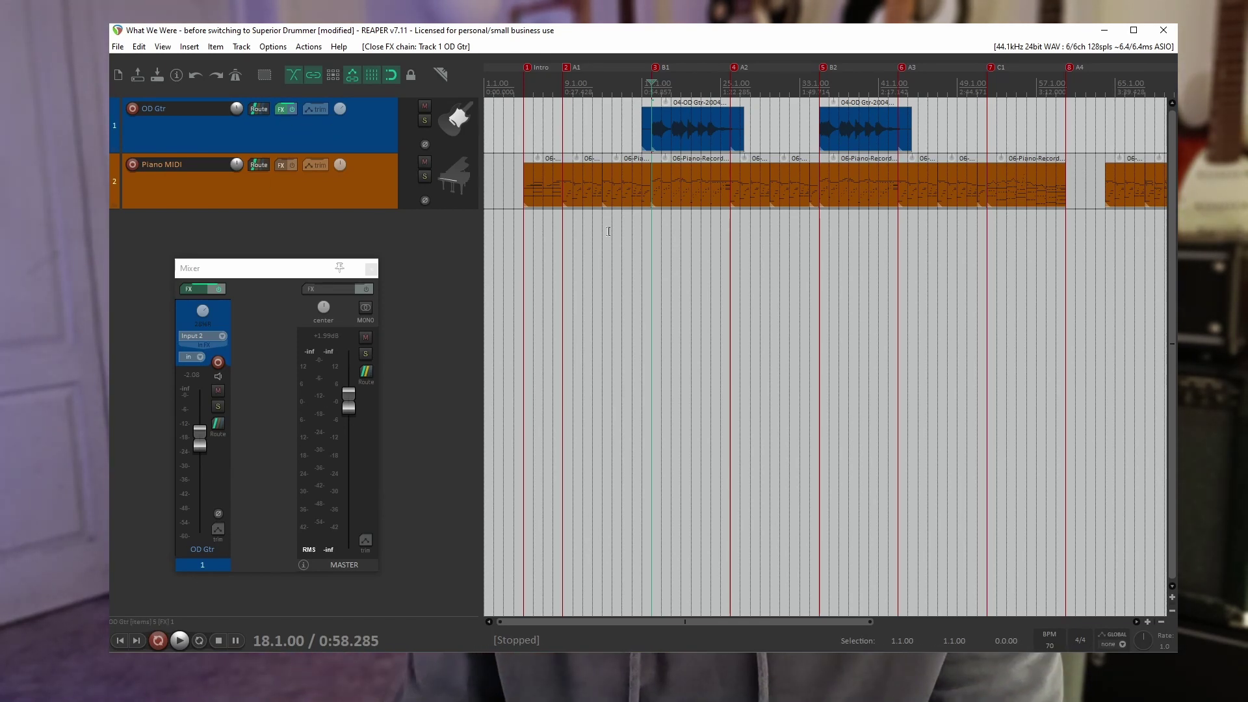
- Play and stop the 'What We Were' song, then show the OD Gtr track's BIAS FX chain
key(space)
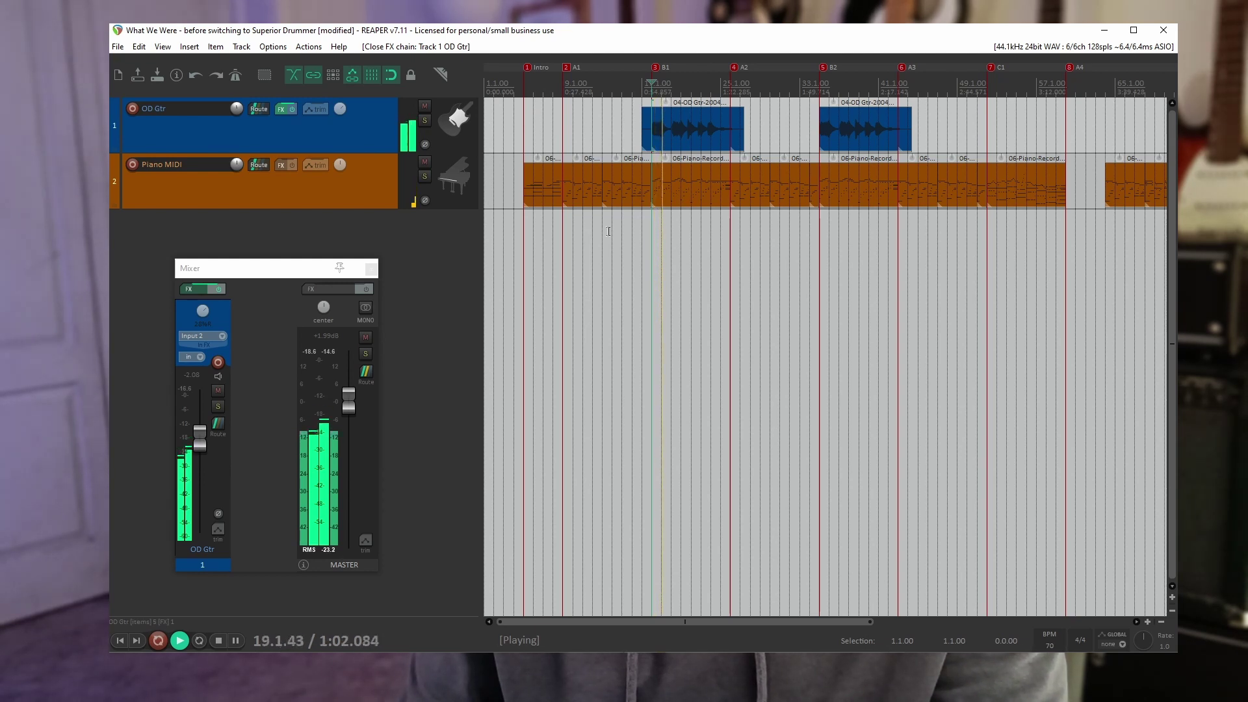
key(space)
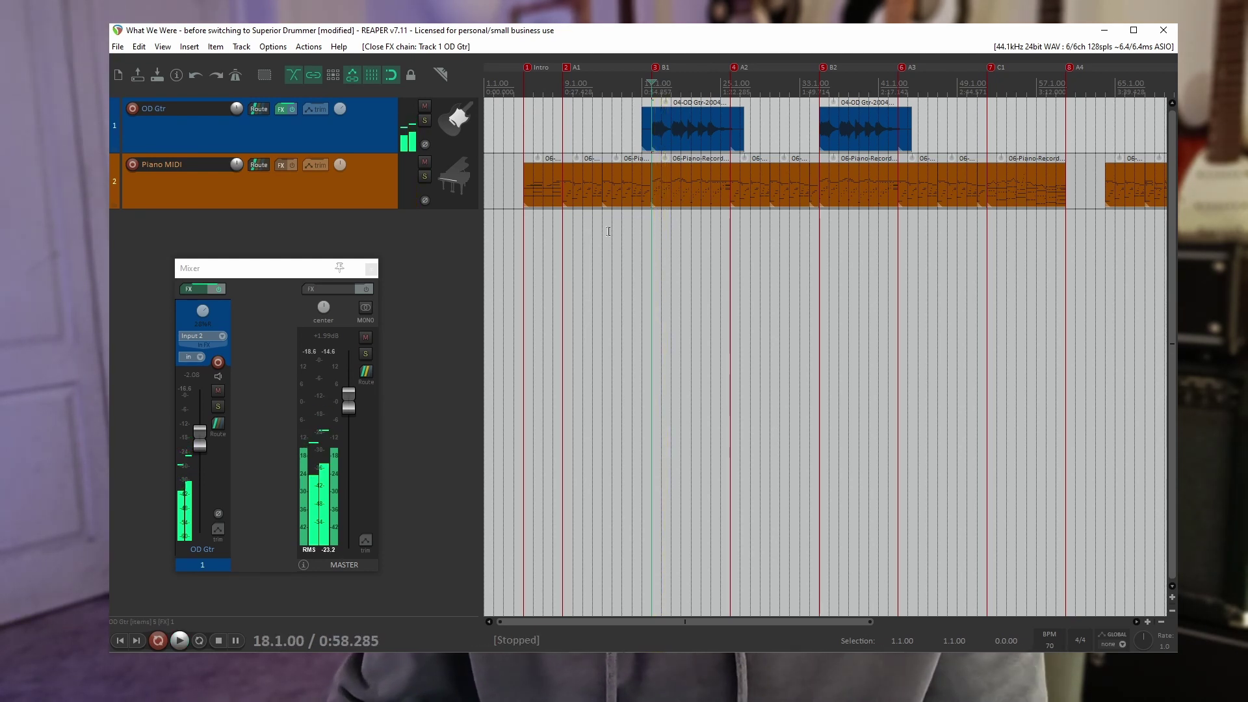
click(282, 109)
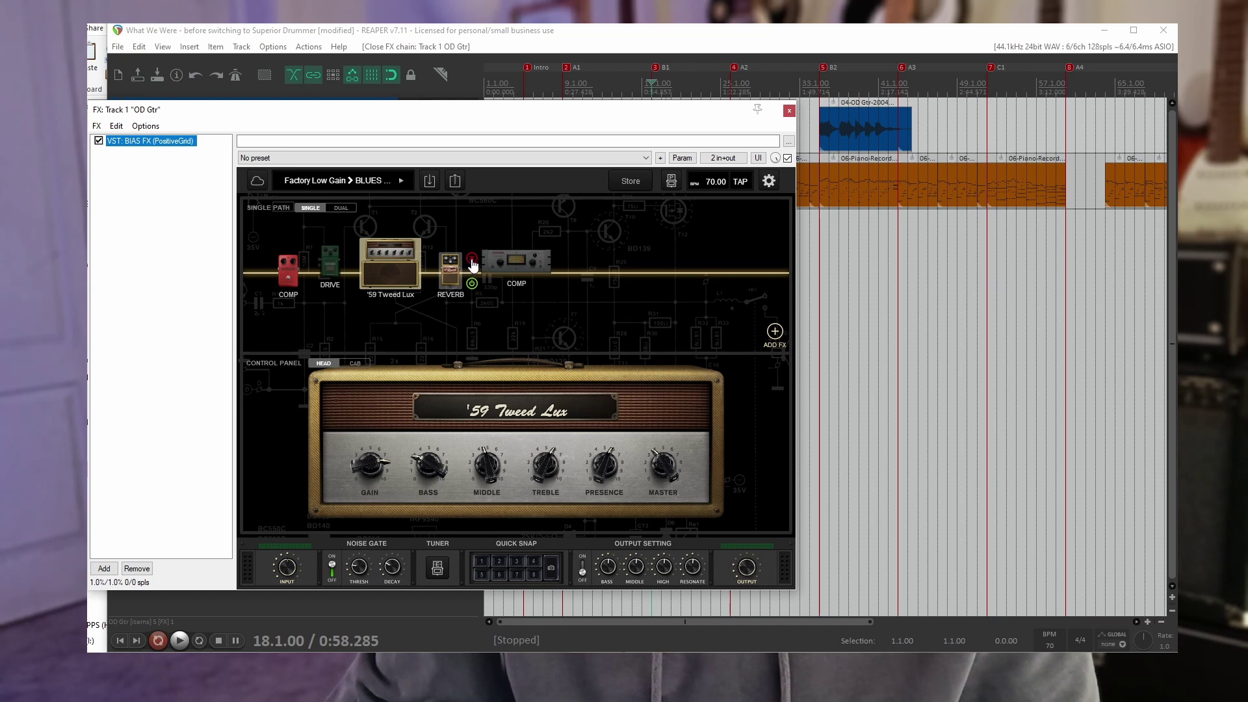
- Disable the REVERB pedal in the guitar chain and play the song briefly without it
click(471, 258)
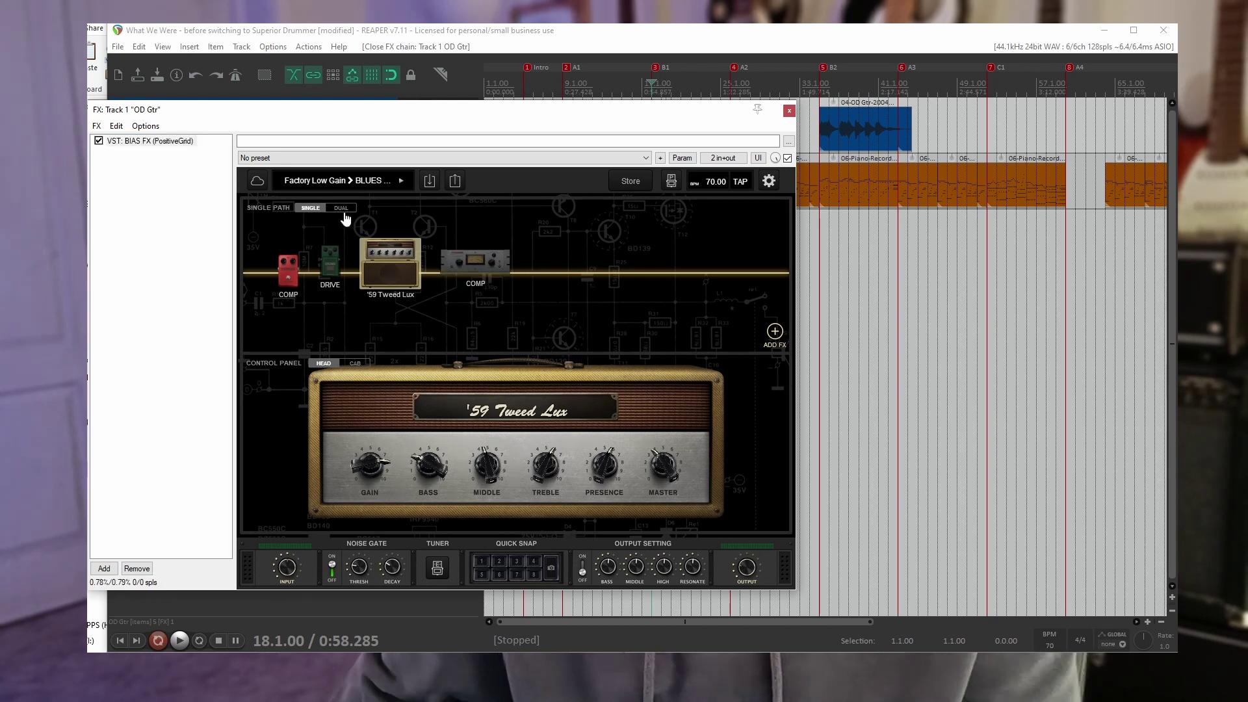
key(space)
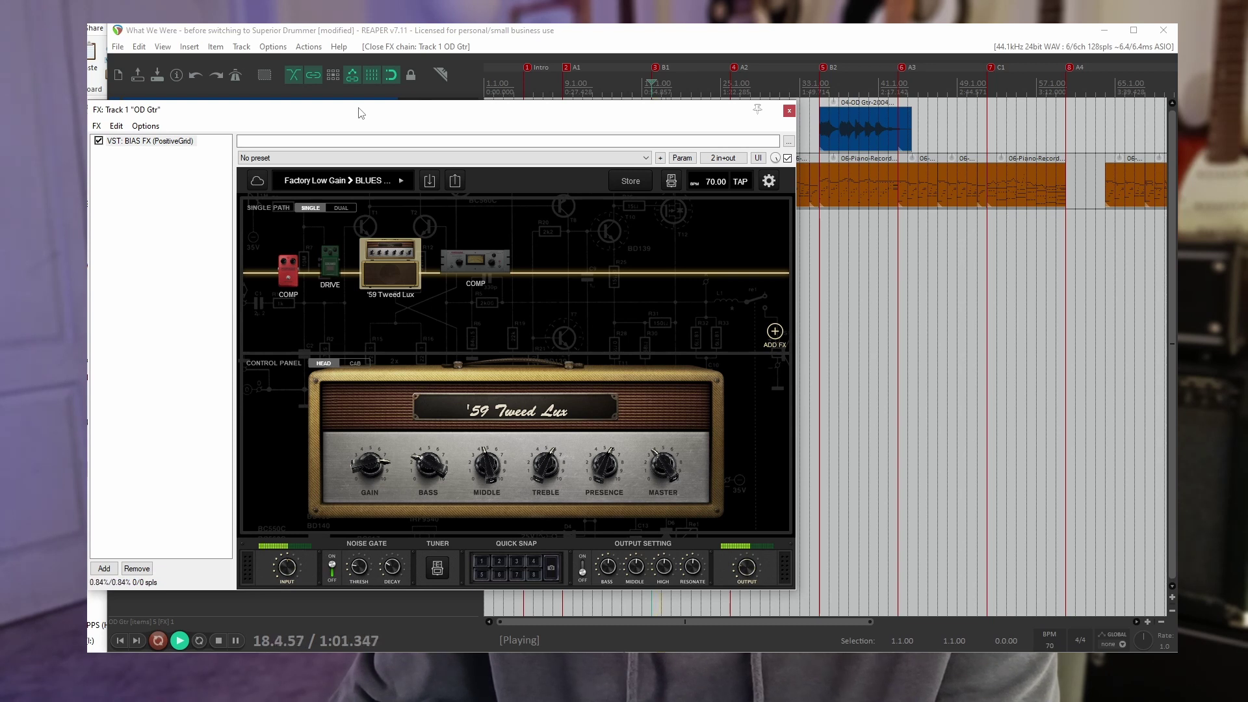
key(space)
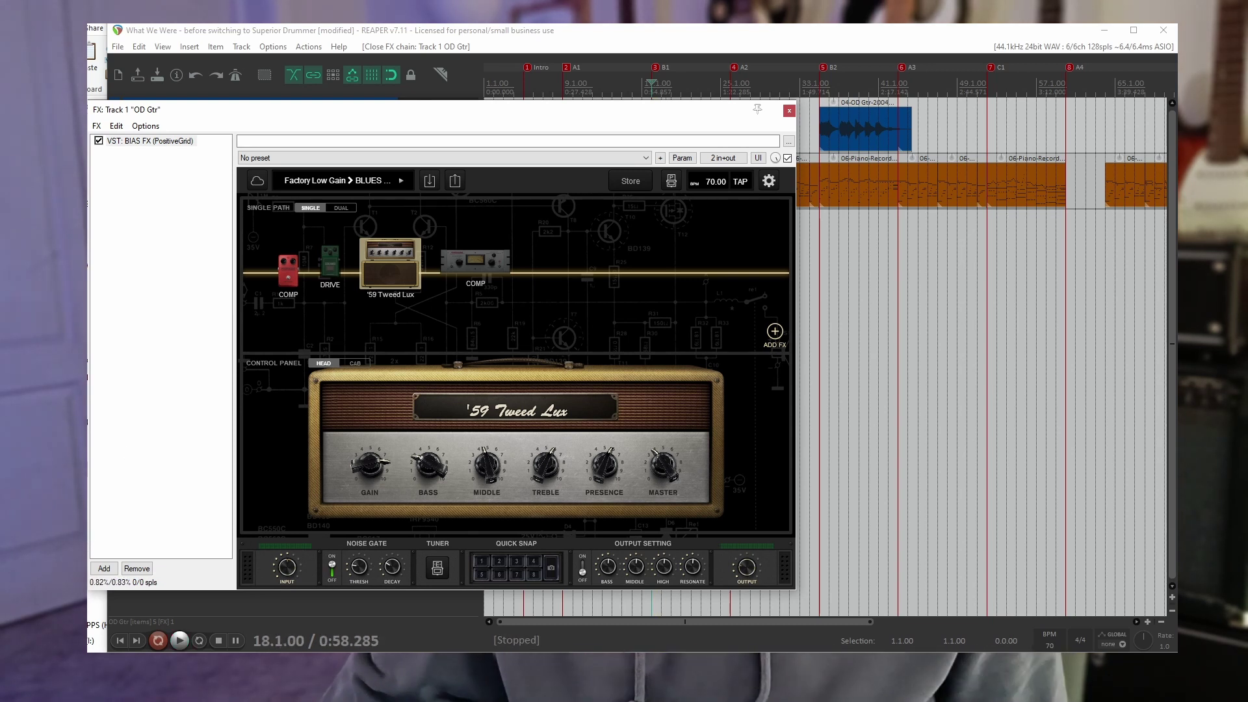
- Add easyReverb to the OD Gtr effects chain after BIAS FX and play the song
click(108, 570)
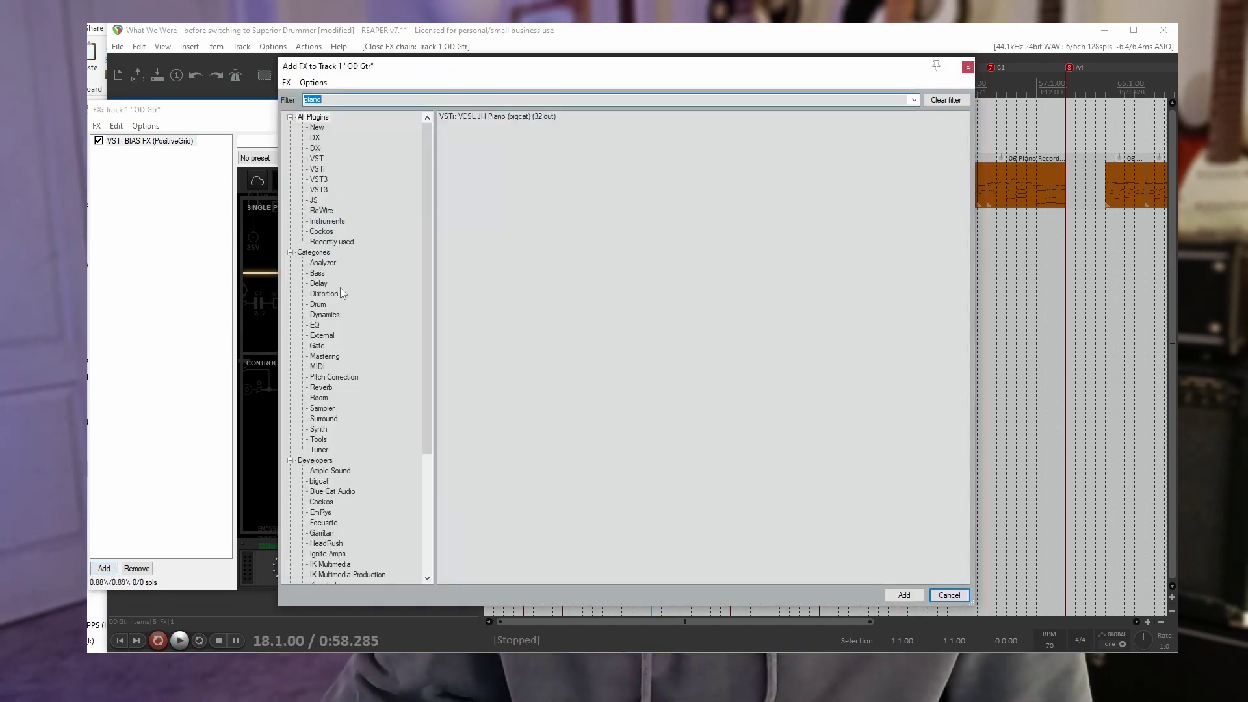
text(ea)
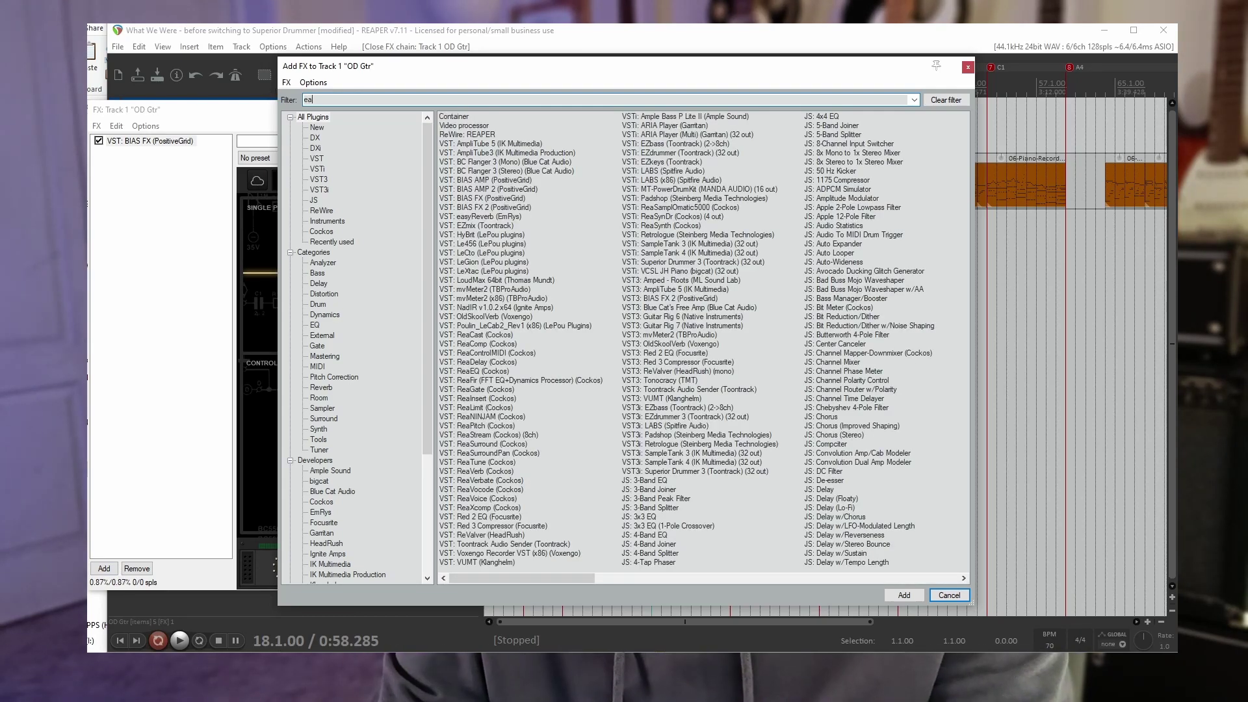
text(sy)
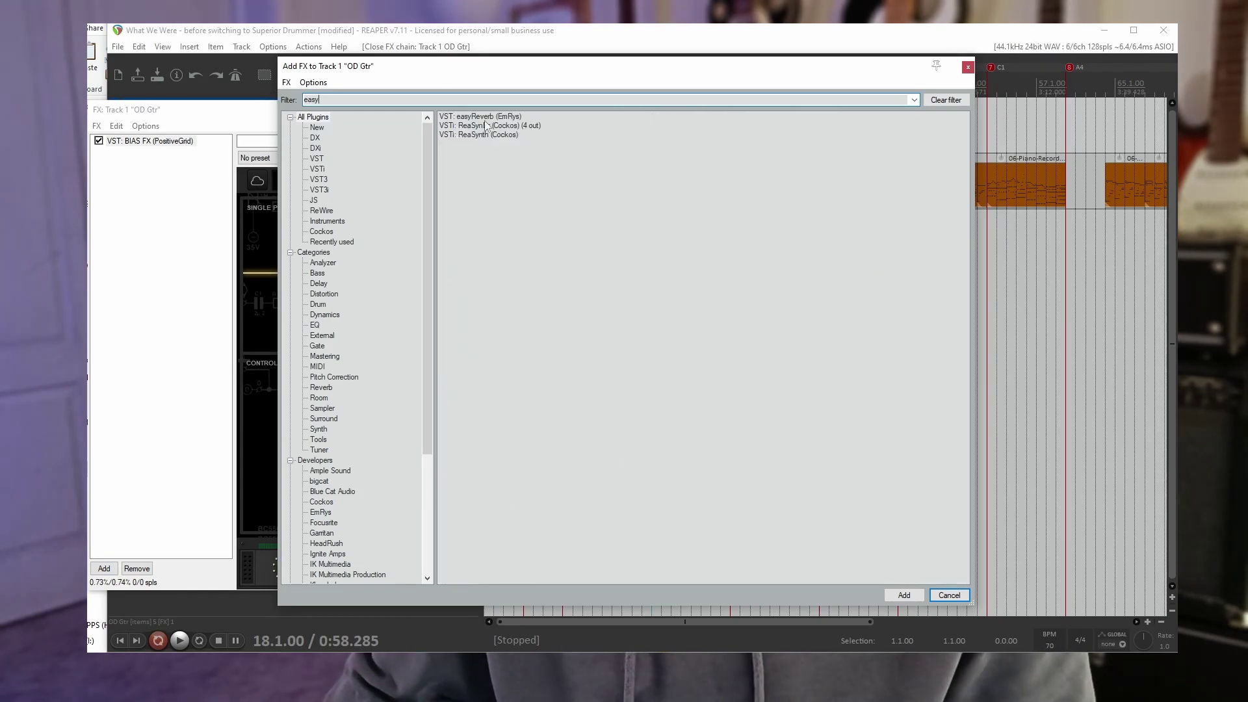
click(904, 595)
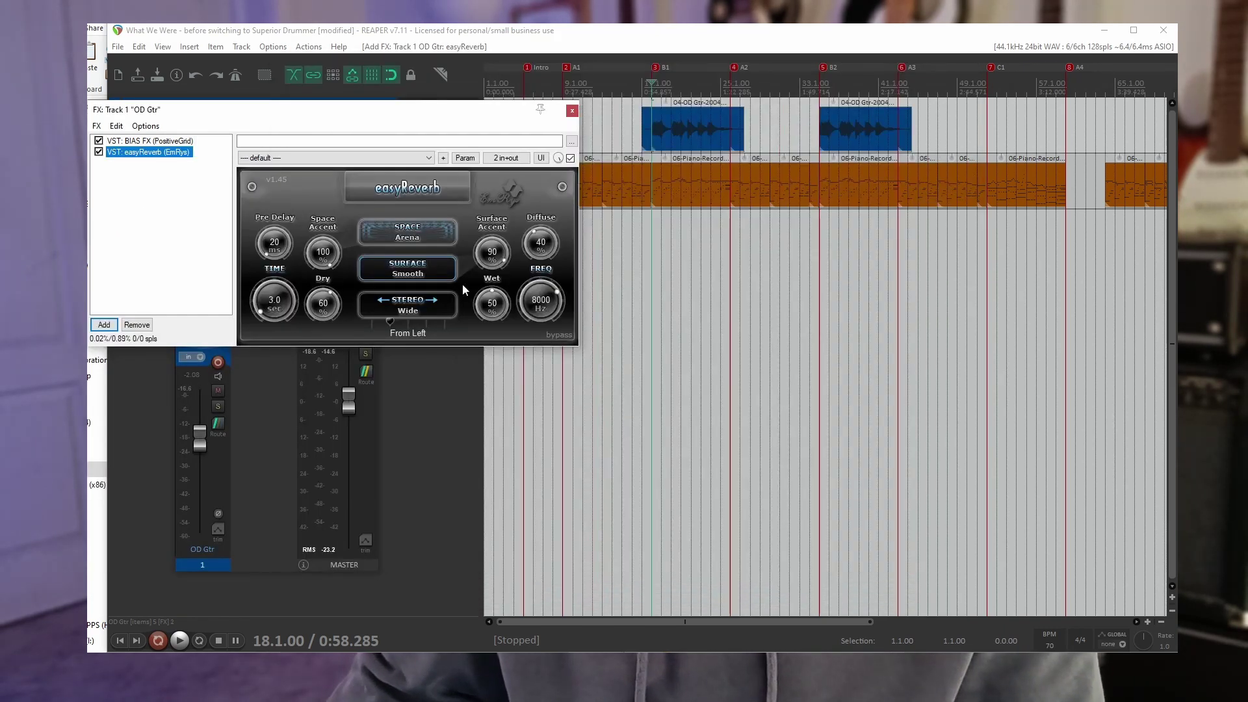
drag(356, 115, 842, 251)
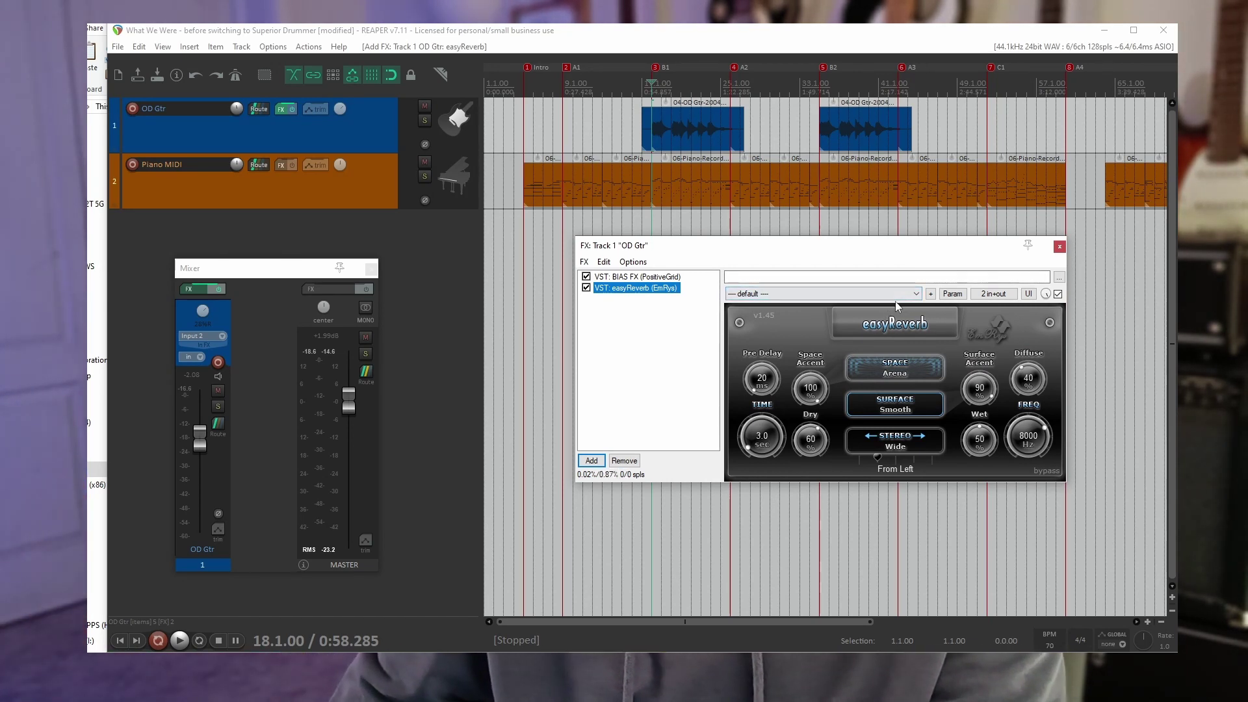
key(space)
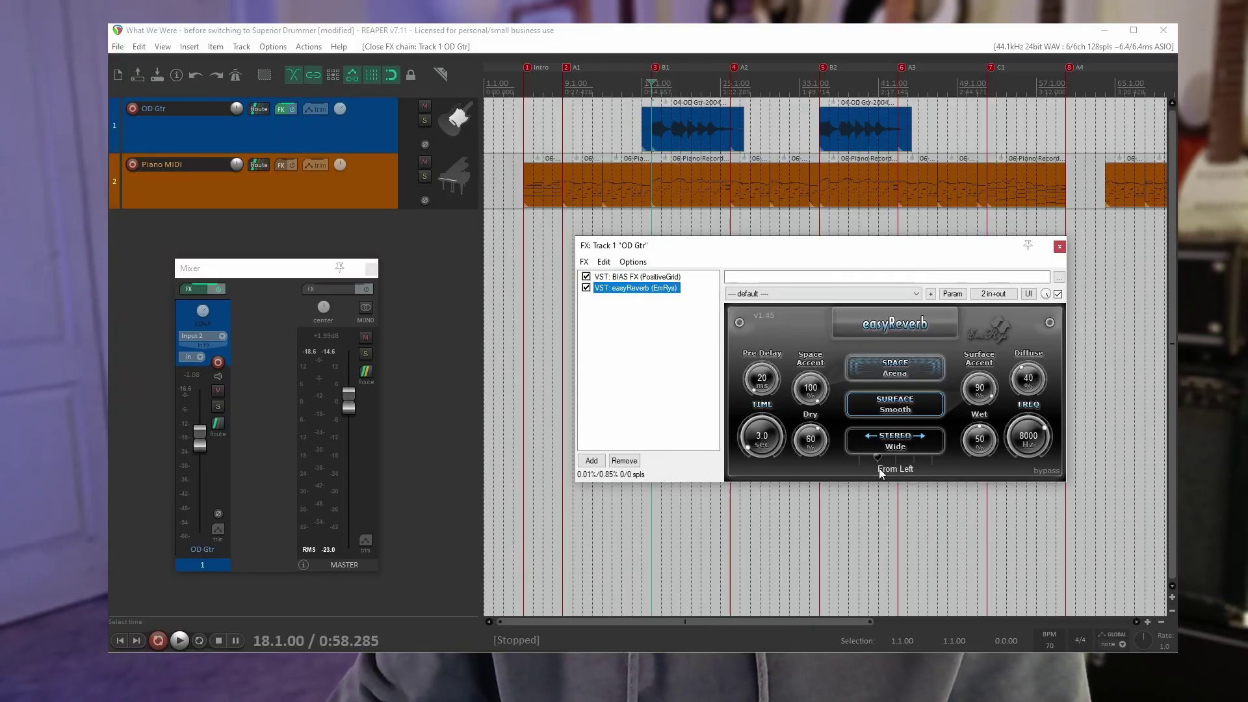
- Add BC Flanger 3 (Mono) to the OD Gtr chain after easyReverb, then stop playback
click(591, 461)
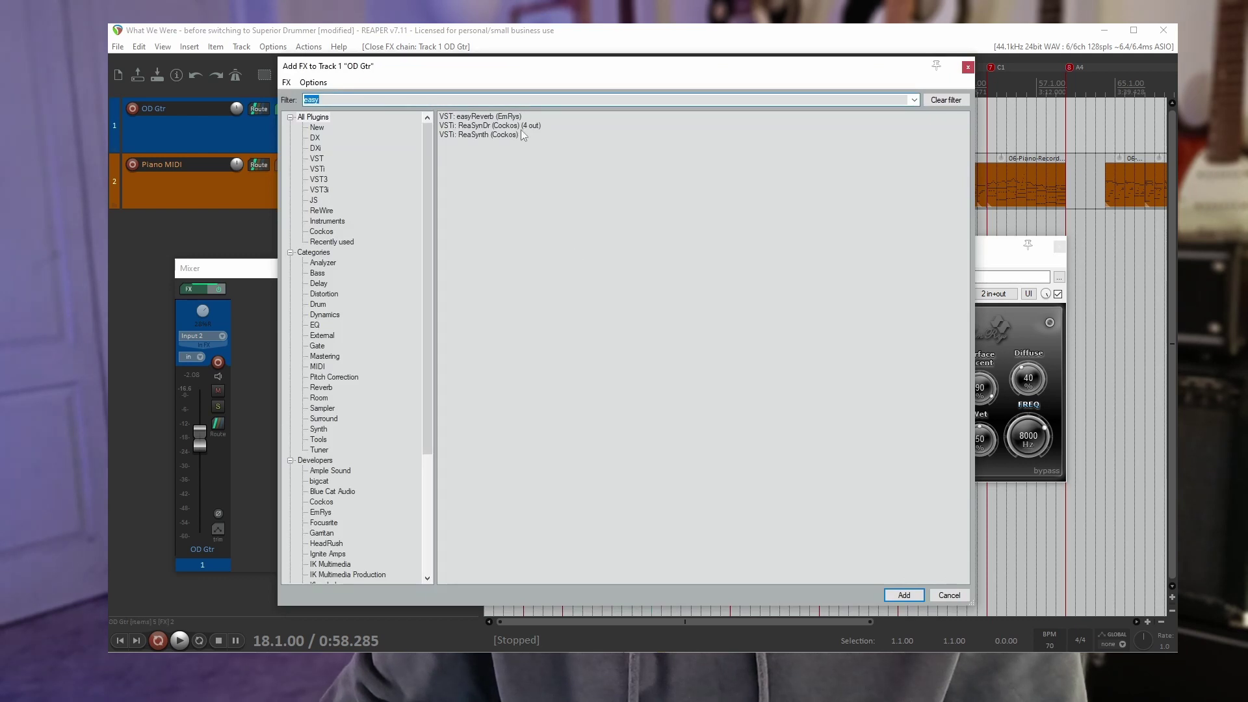
text(flanger)
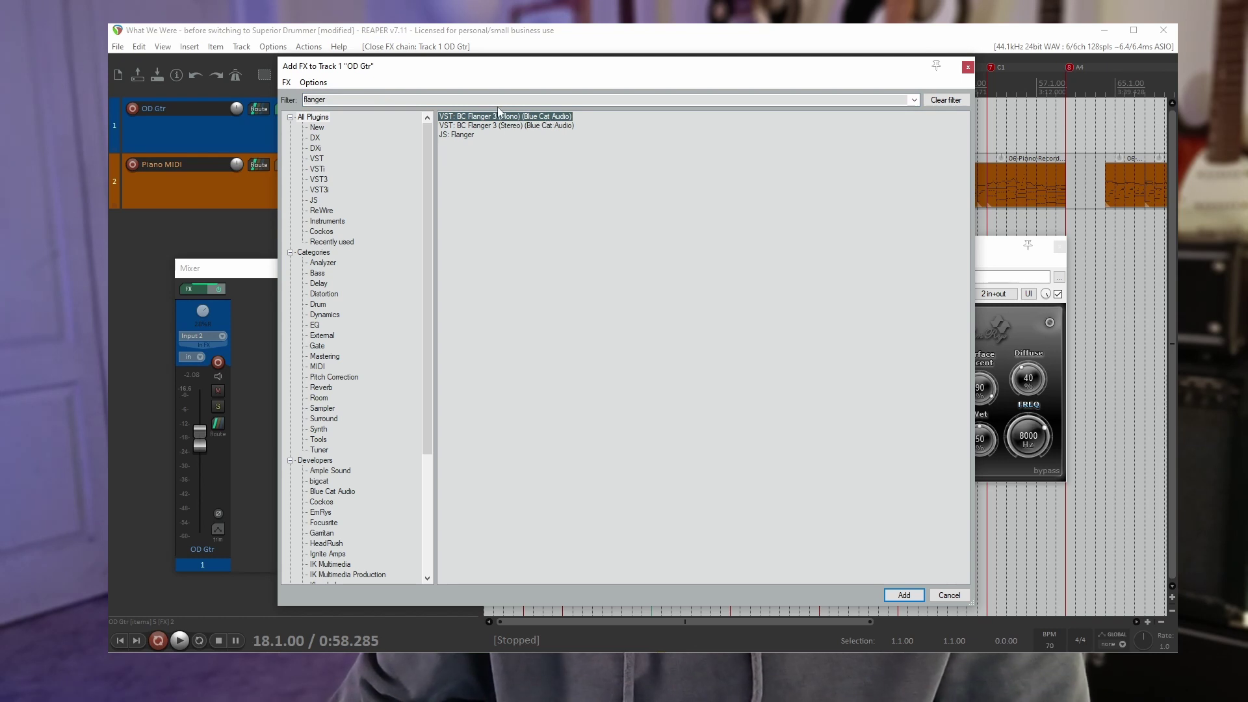
click(686, 412)
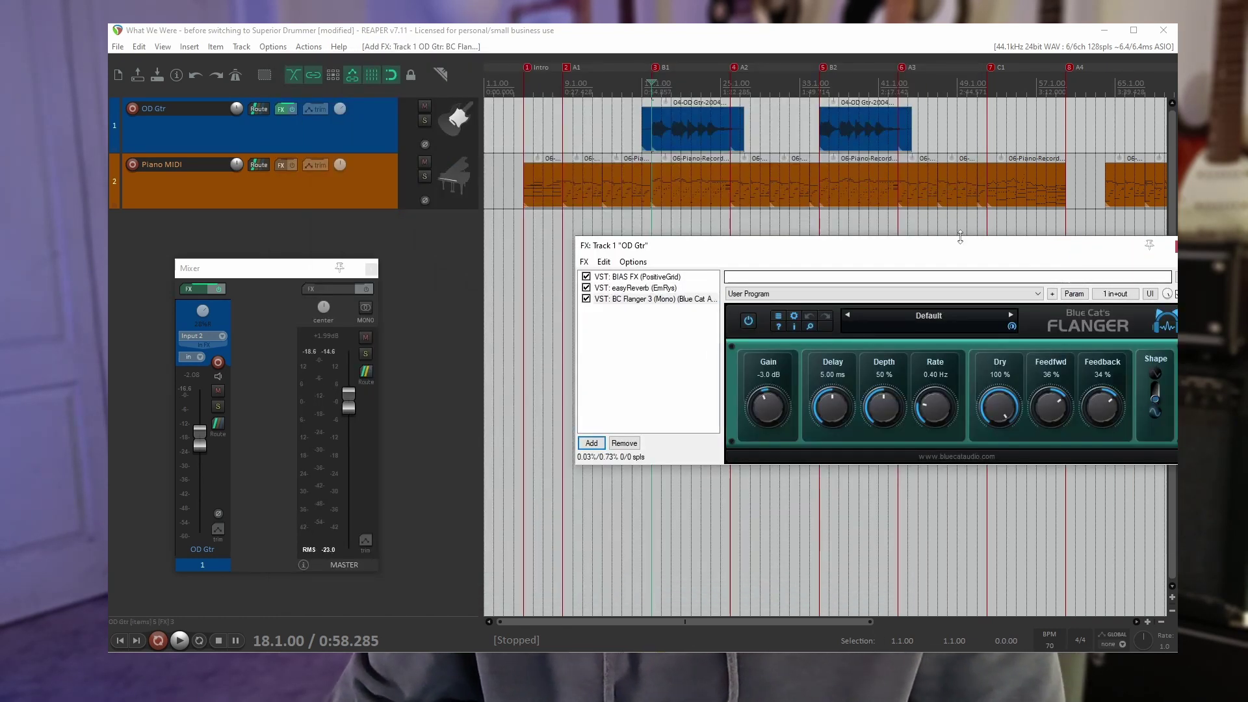
drag(947, 249, 903, 263)
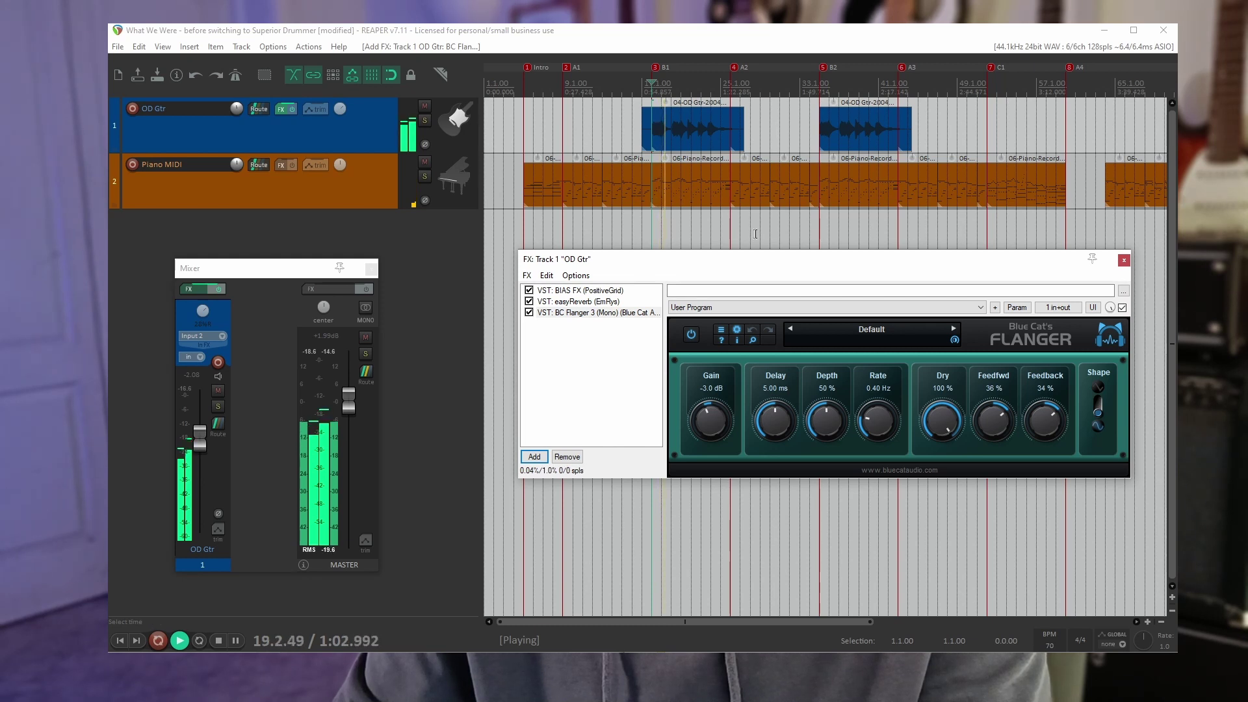
key(space)
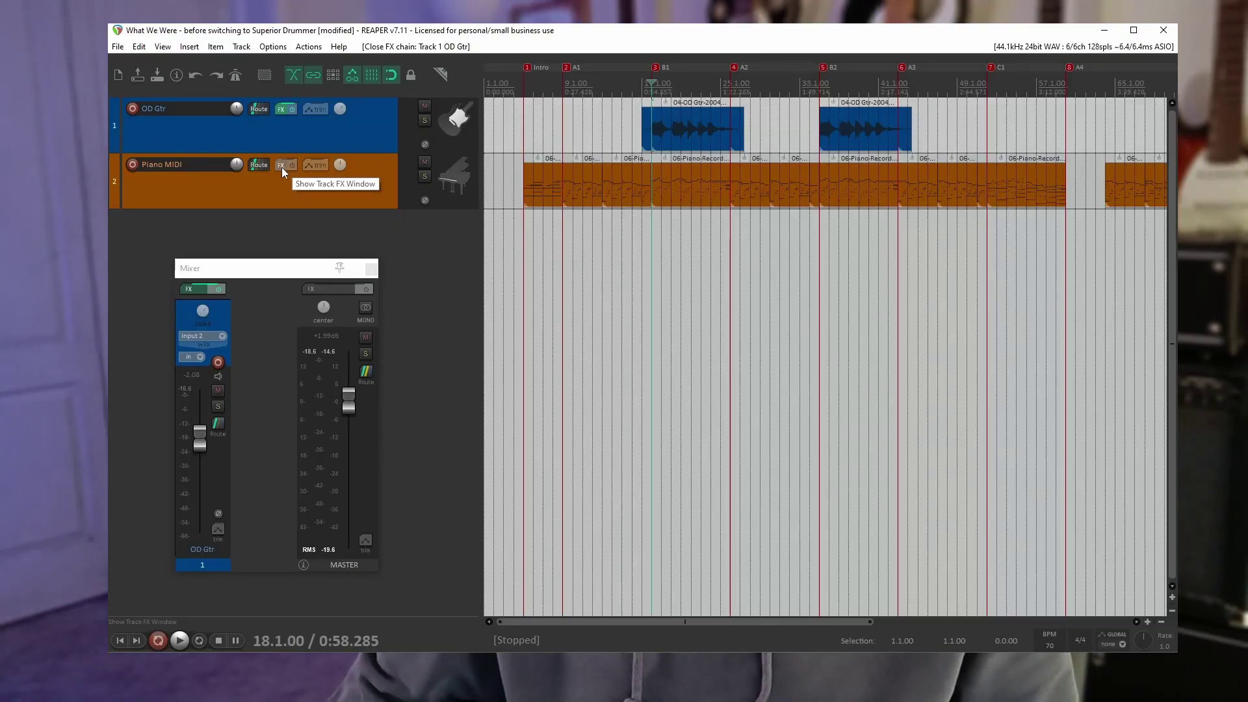
- Load VCSL JH Piano on the Piano MIDI track and audition a few notes including A3
click(282, 166)
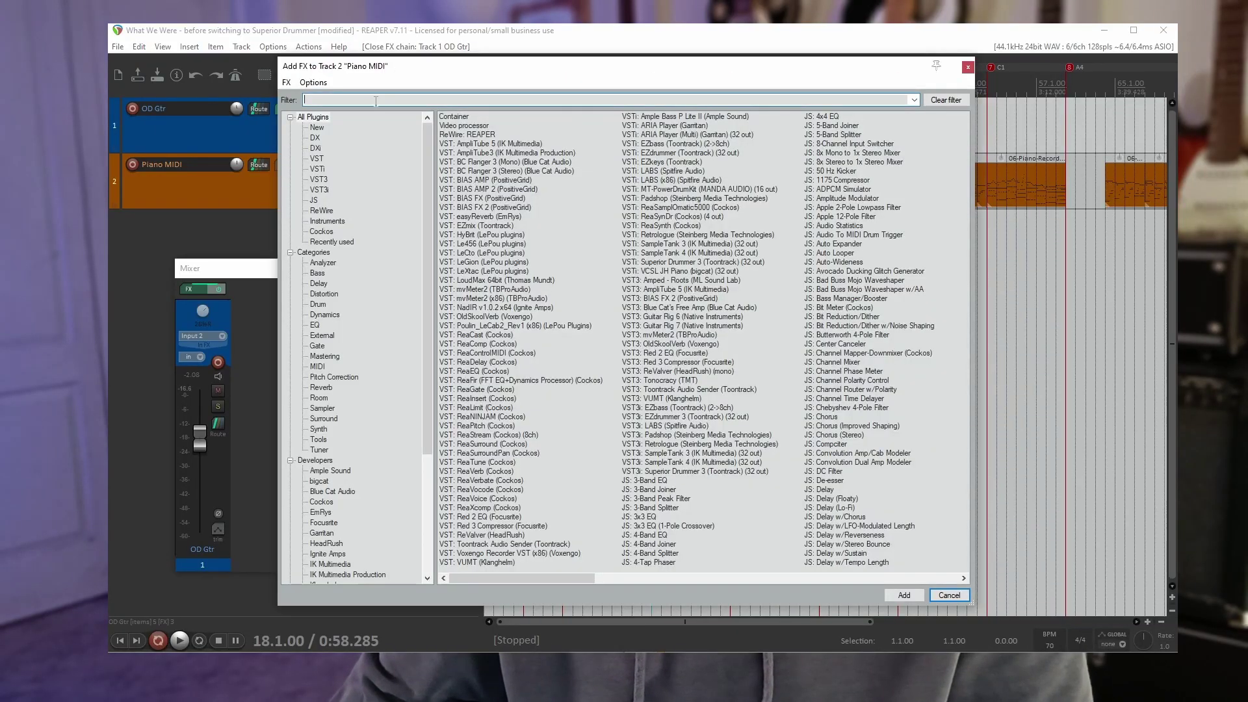
text(piano)
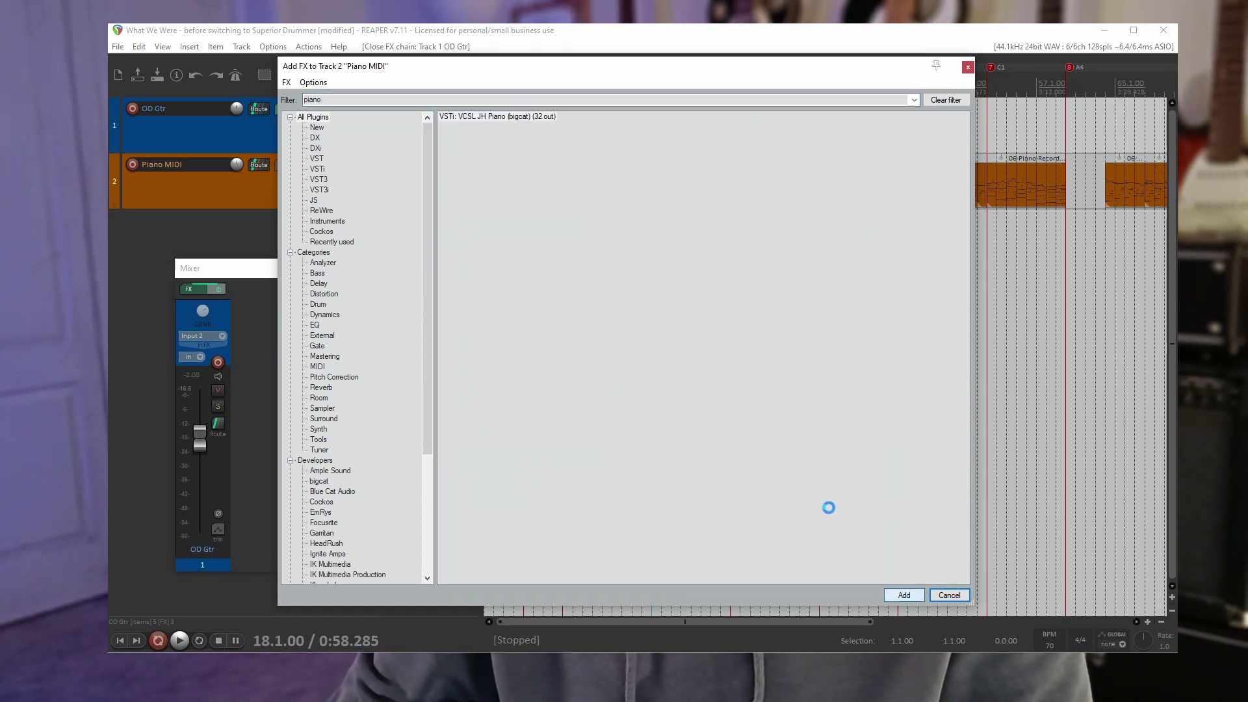
key(Return)
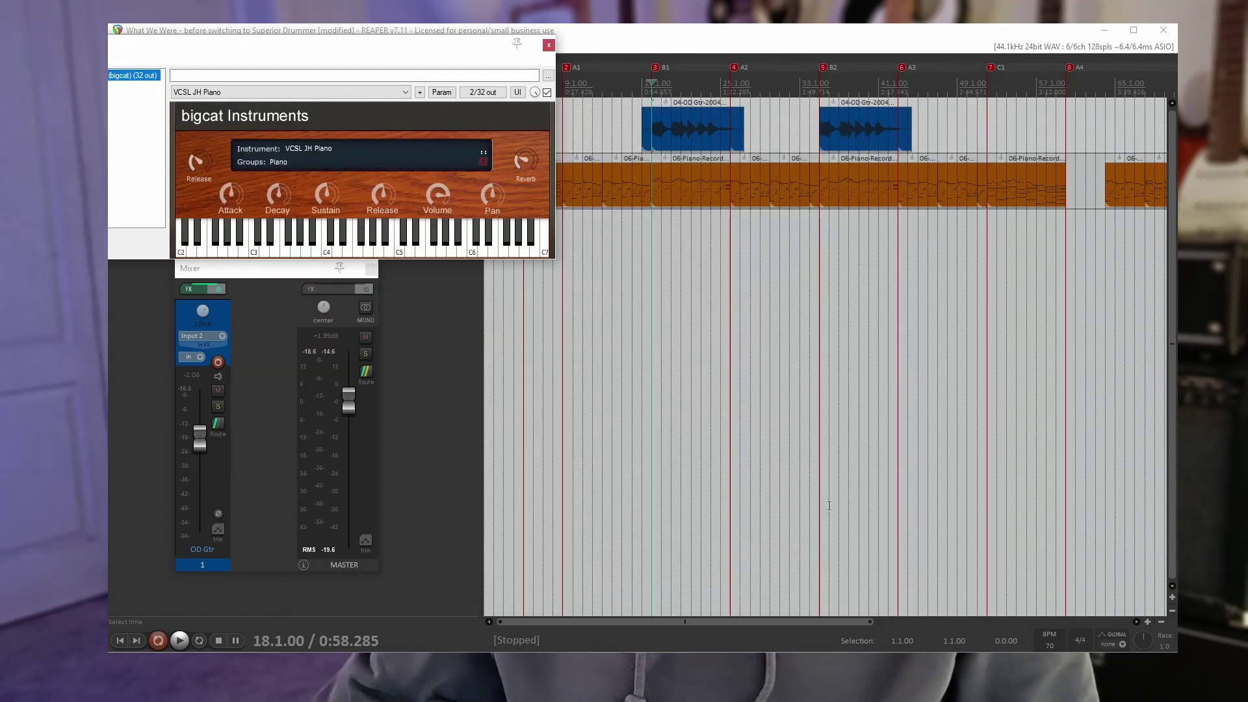
drag(411, 58, 911, 169)
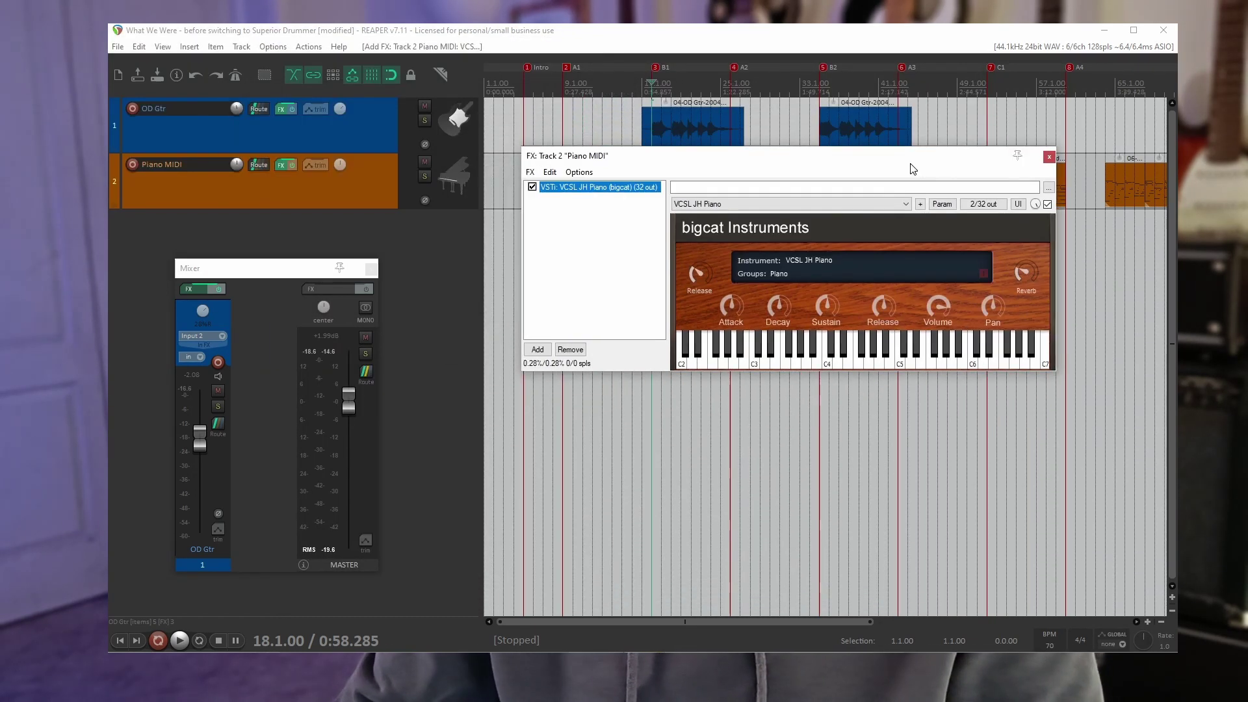
click(857, 351)
click(850, 354)
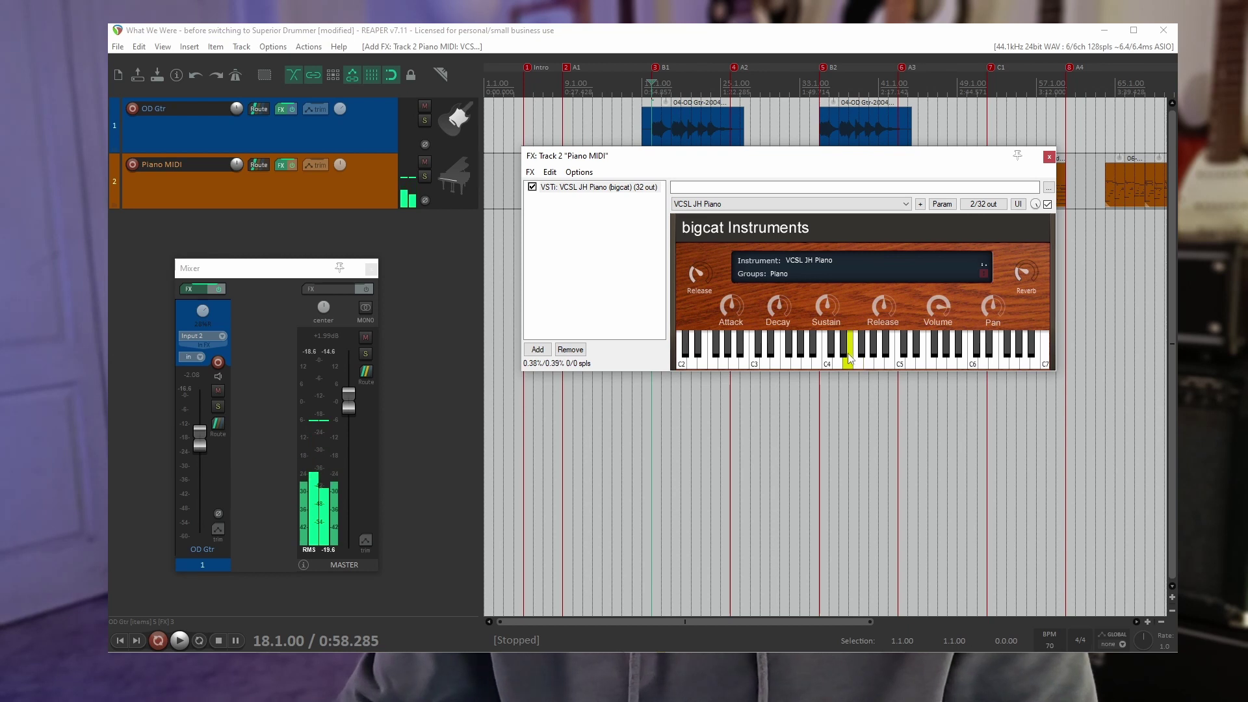
click(837, 354)
click(797, 356)
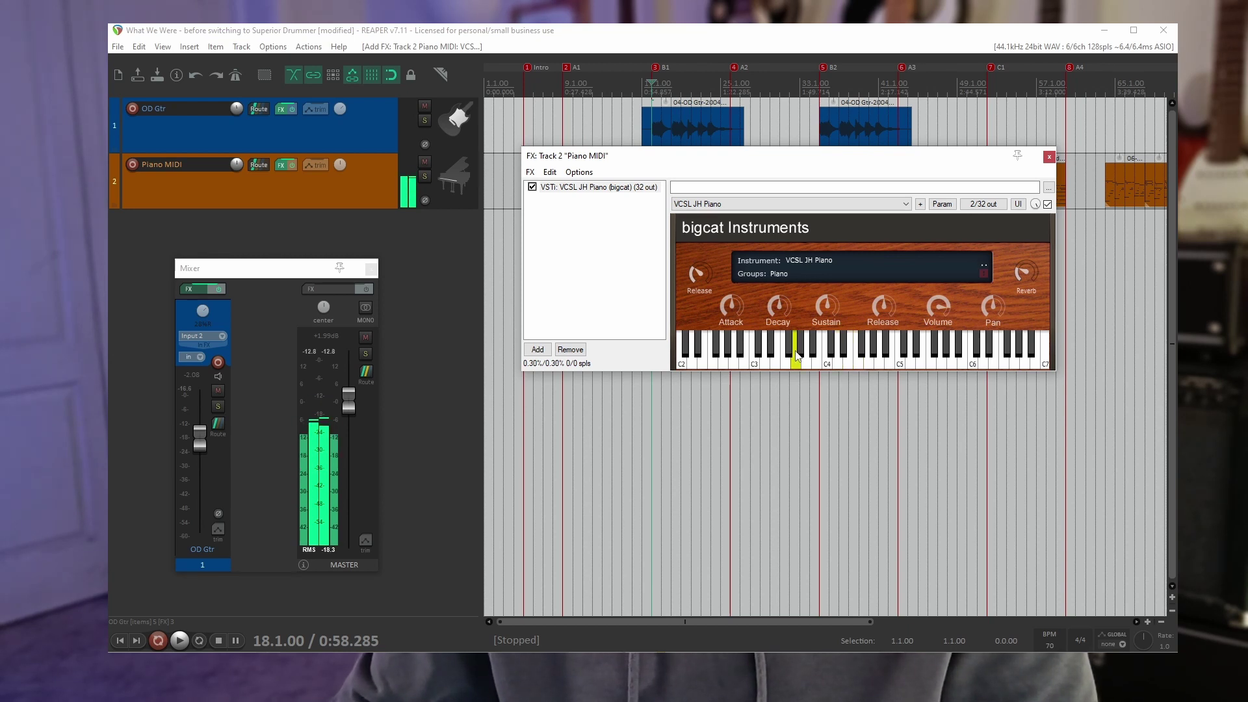
- Play the song from bar 9 through the piano, then stop playback
drag(814, 157, 866, 303)
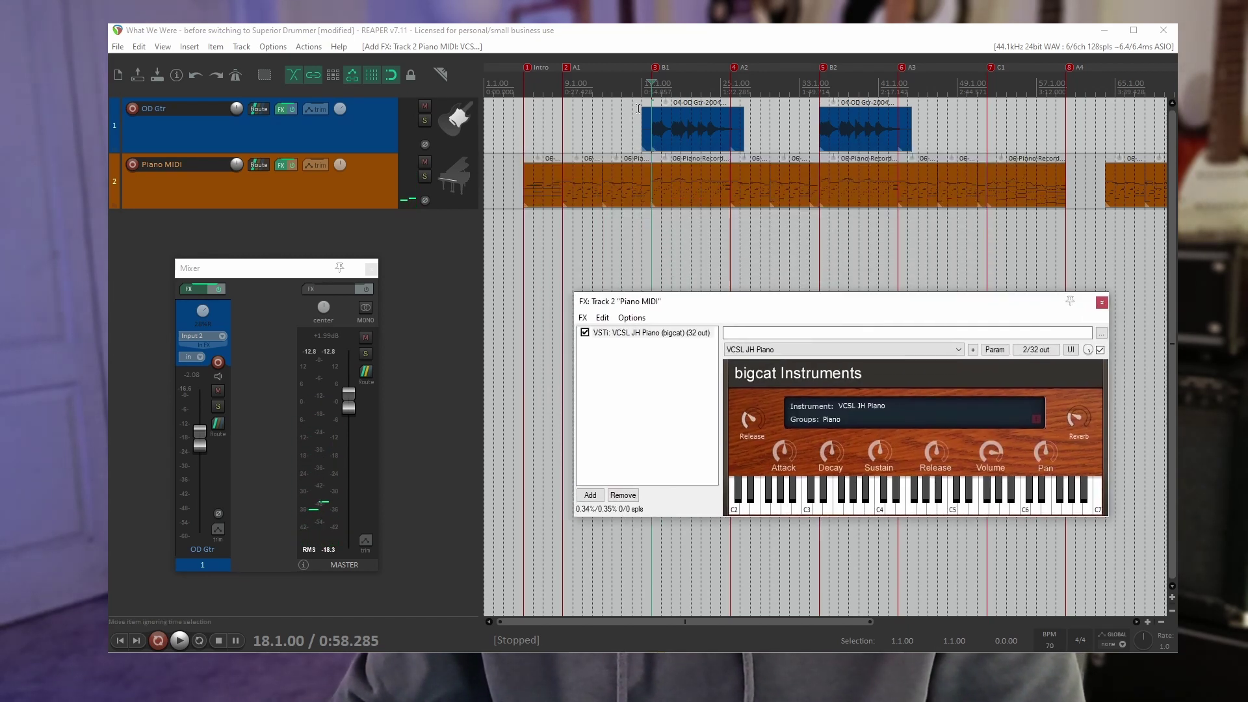
click(564, 88)
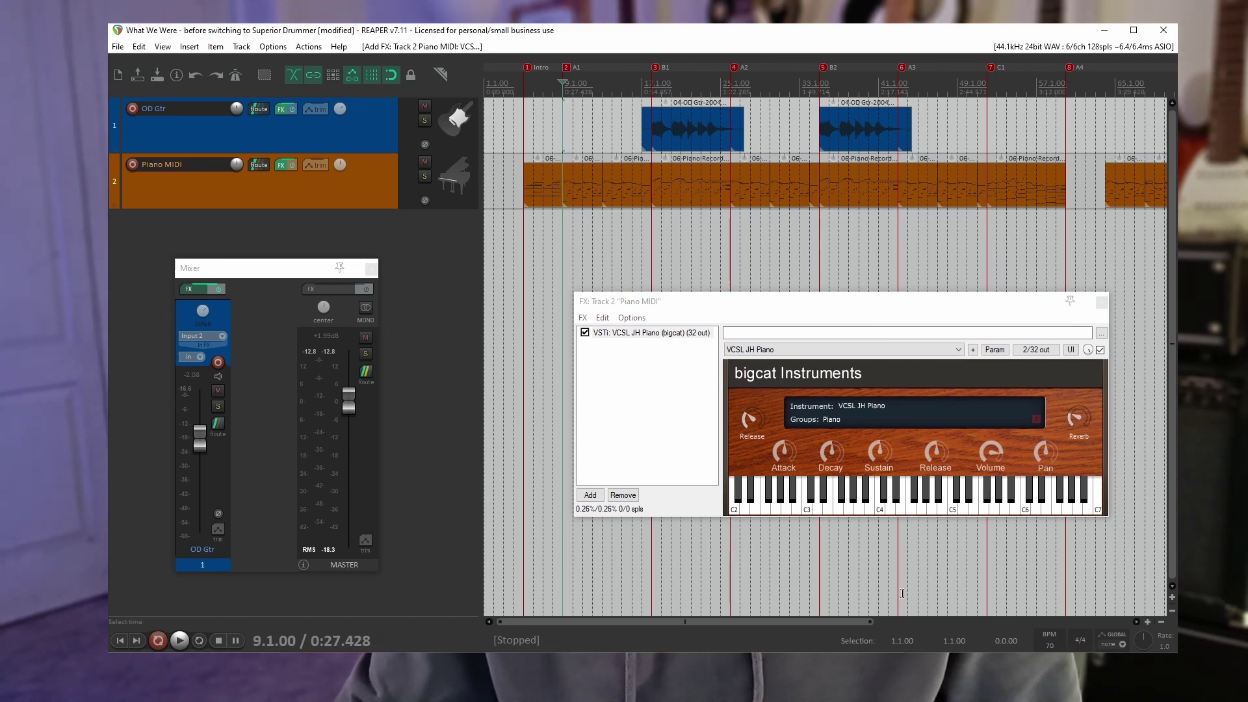
key(space)
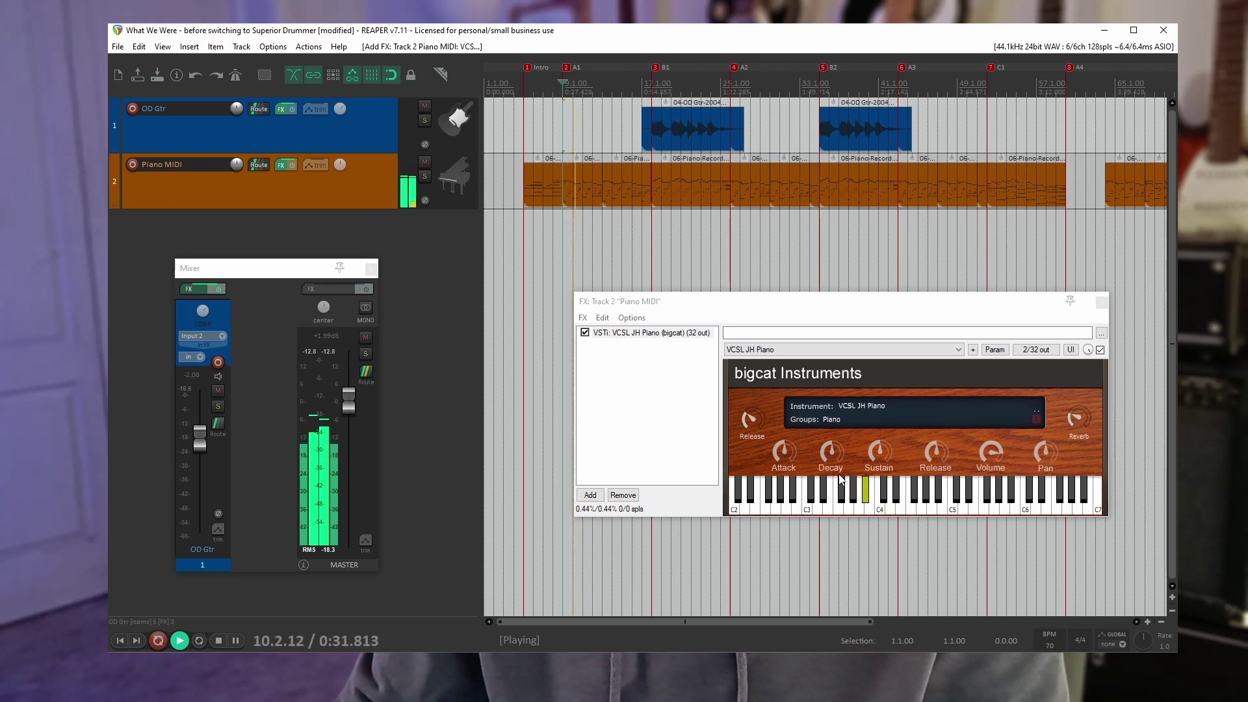
drag(869, 306, 820, 262)
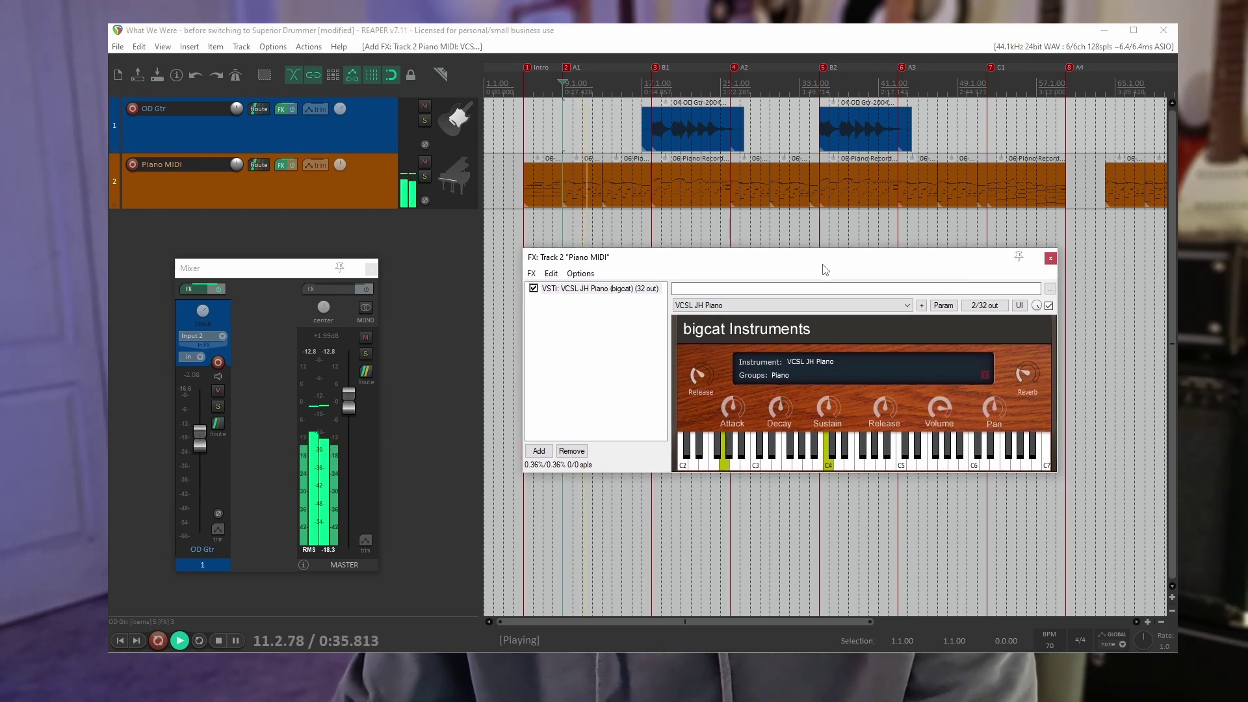
key(space)
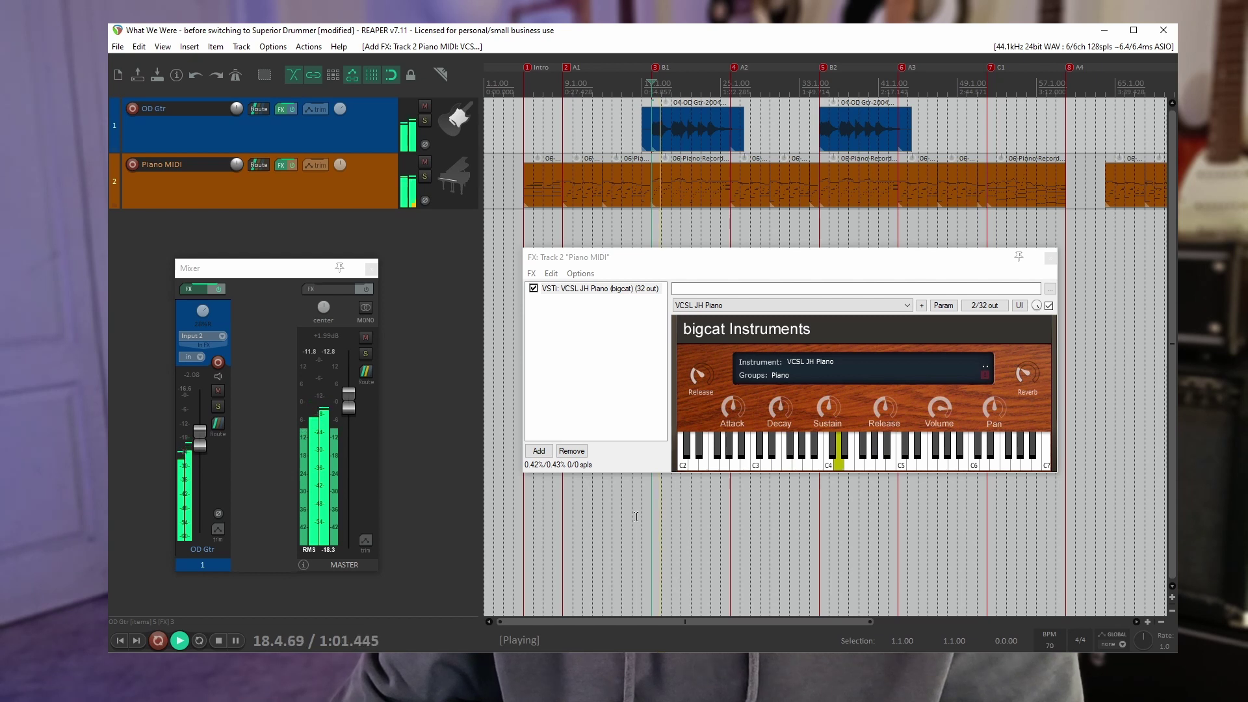
- Bring the VCSL JH Piano window to the front while the song plays
click(937, 411)
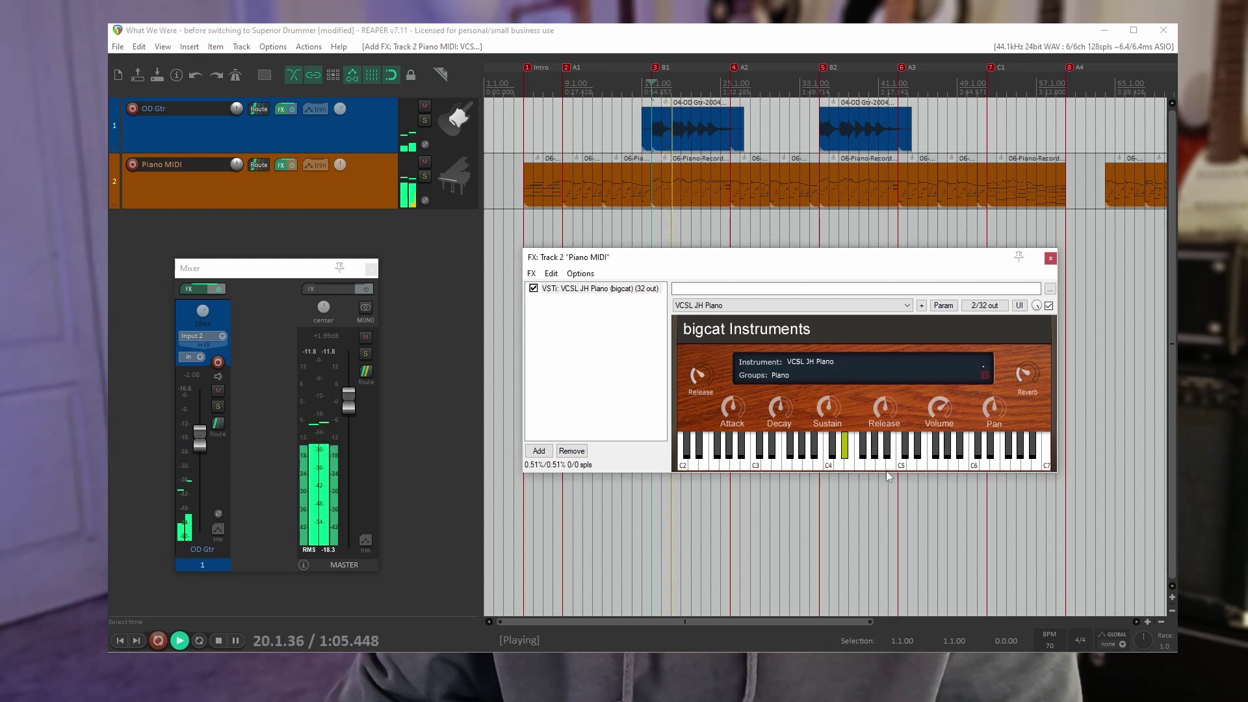